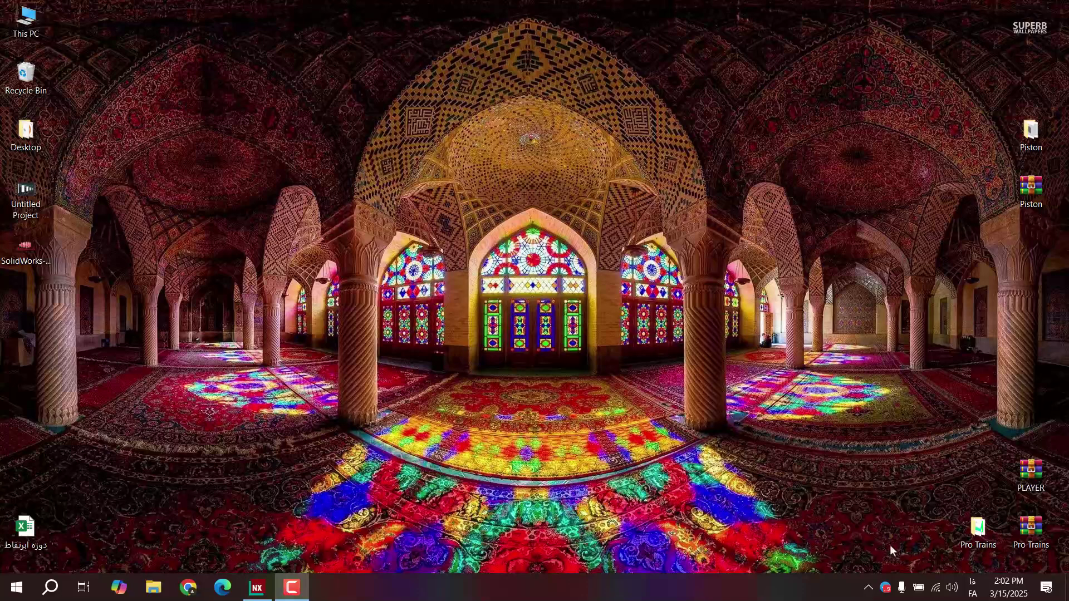
Switch to NX and create a new sketch on the Front plane
click(271, 588)
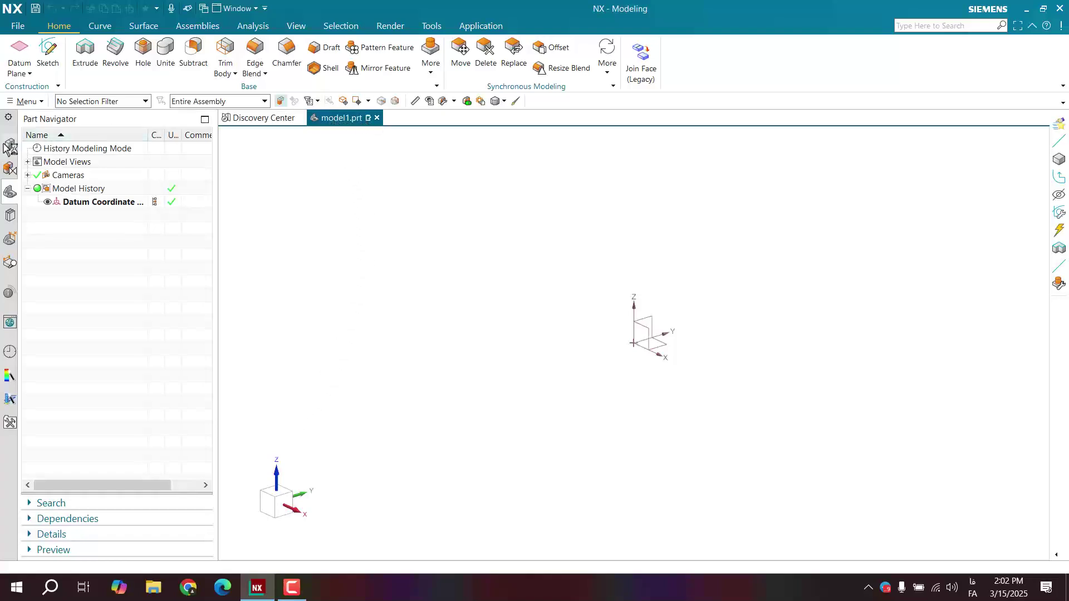
click(47, 53)
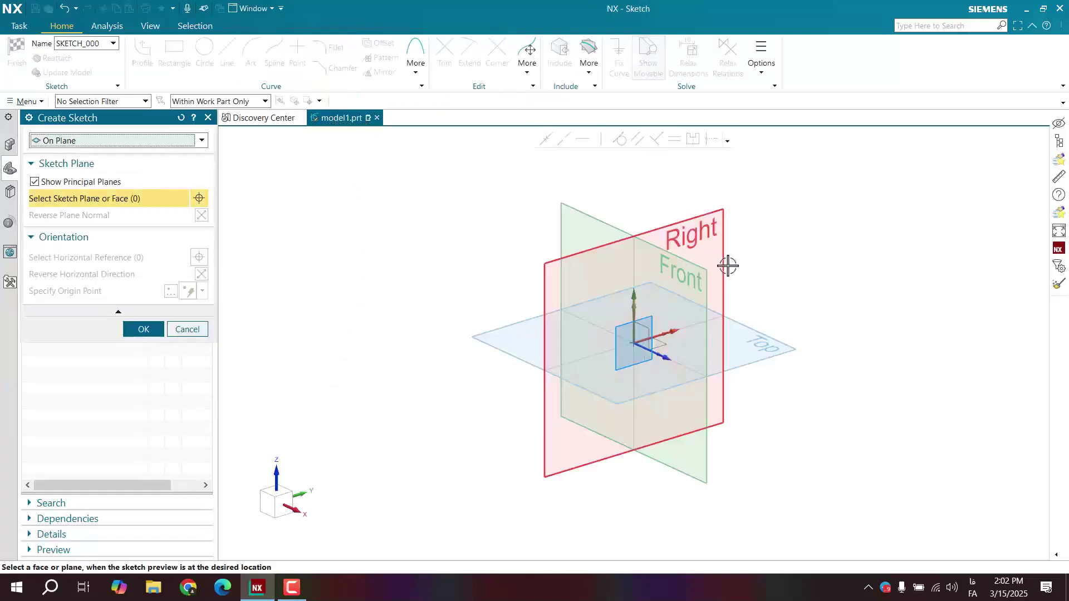
click(699, 262)
click(147, 328)
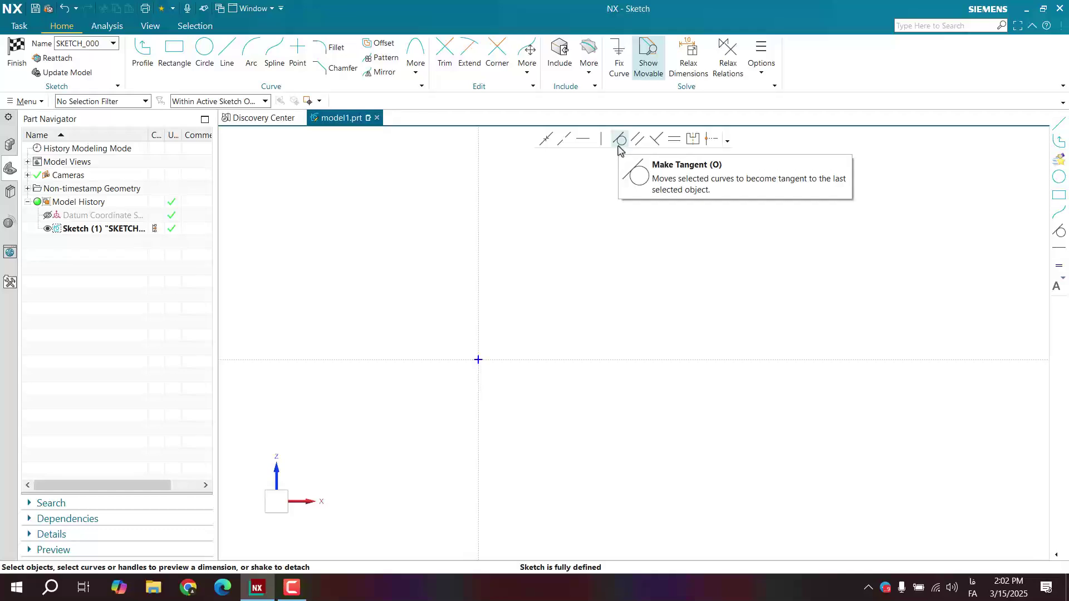
Sketch two separate circles side by side above the origin, with the right one about 177 in diameter
shift+middle_drag(607, 217, 579, 284)
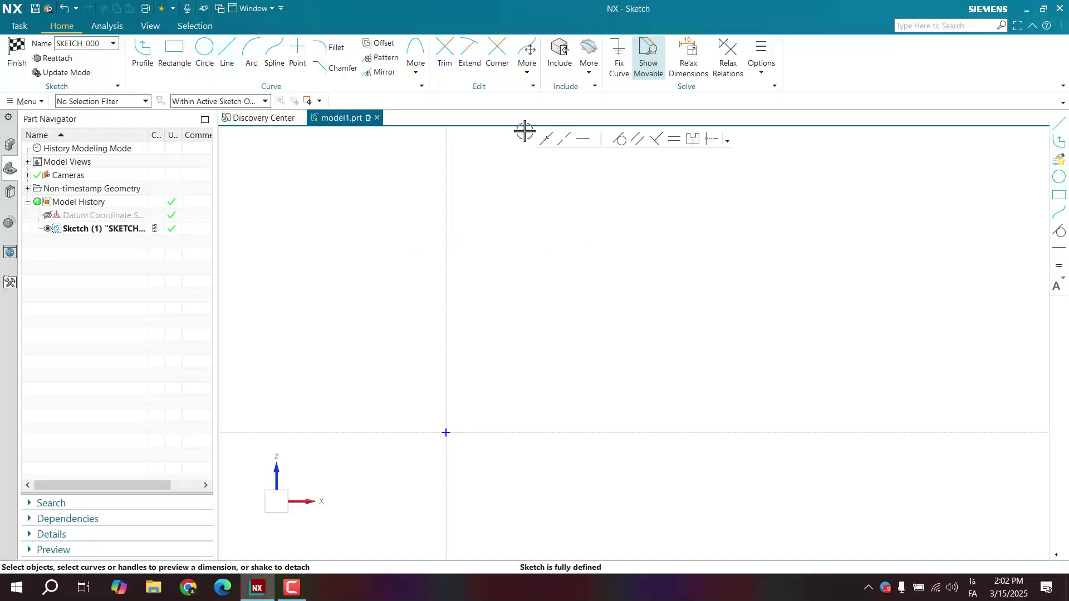
click(204, 65)
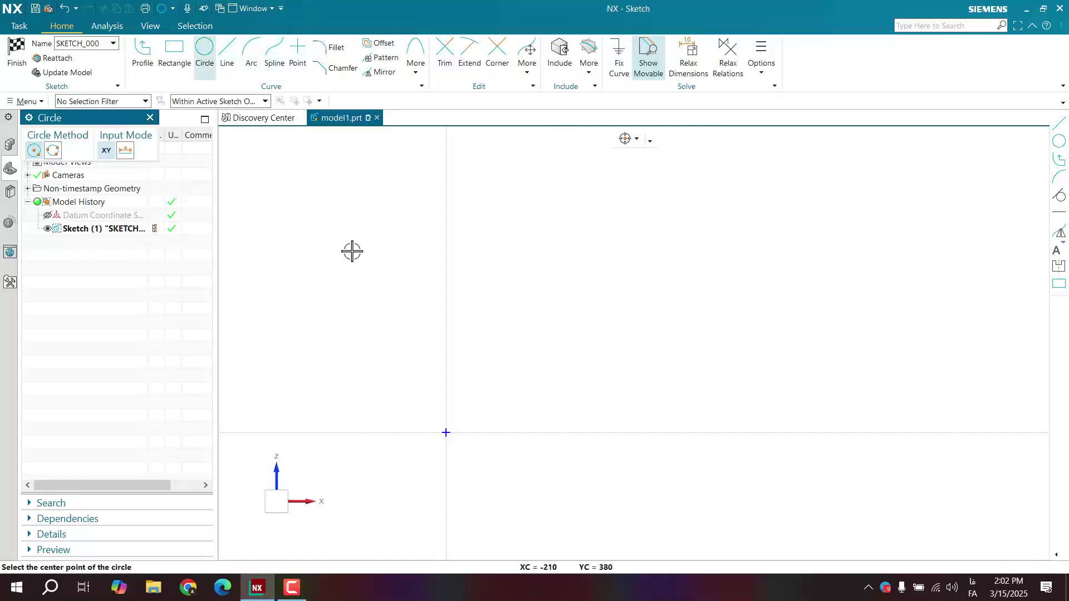
click(503, 289)
click(531, 316)
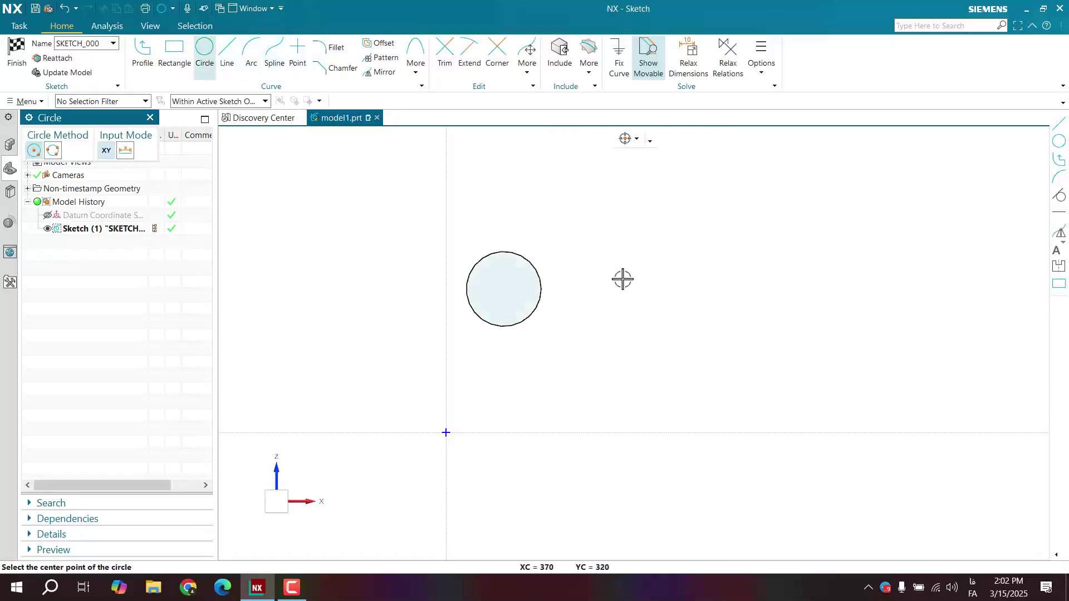
click(622, 279)
click(625, 321)
key(Escape)
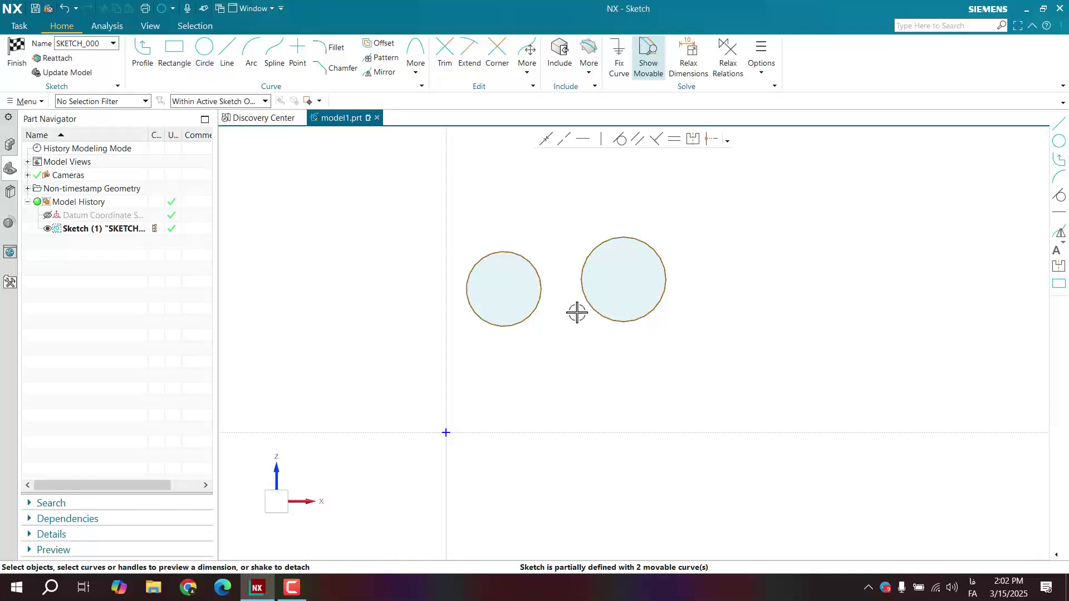
Apply a tangent relation that moves the right circle against the left circle
click(583, 302)
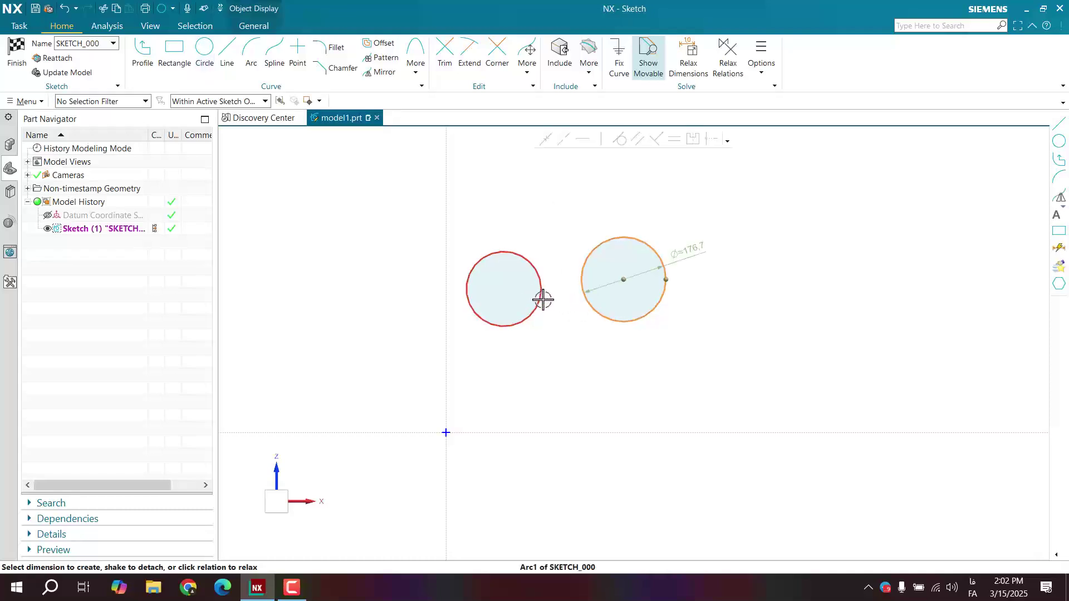
click(541, 301)
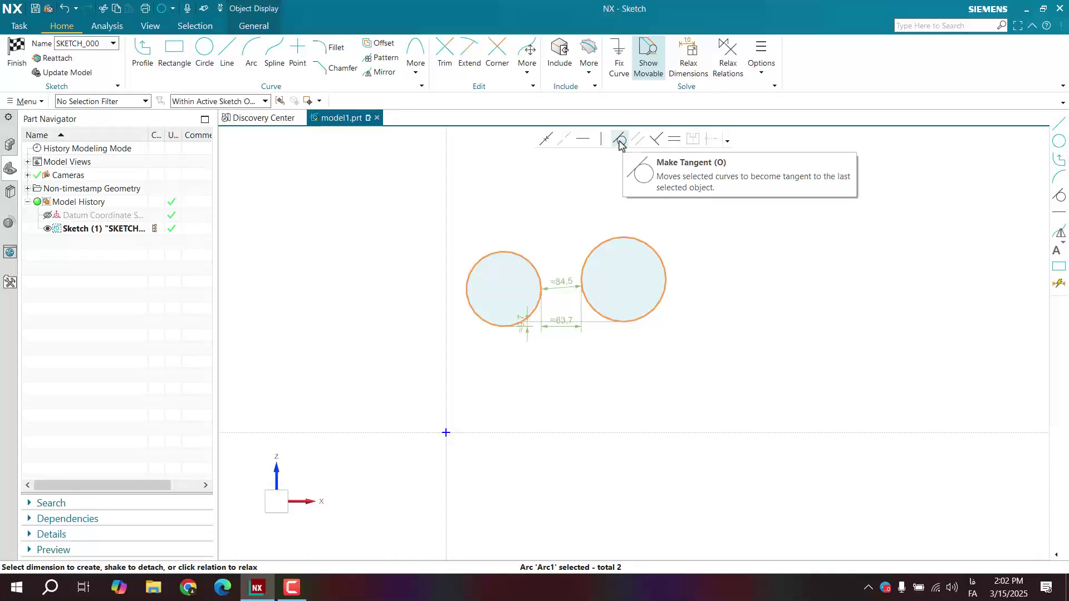
click(620, 139)
Pull the right circle away from the left one and make the two circles tangent again
scroll(548, 305, up, 4)
click(556, 312)
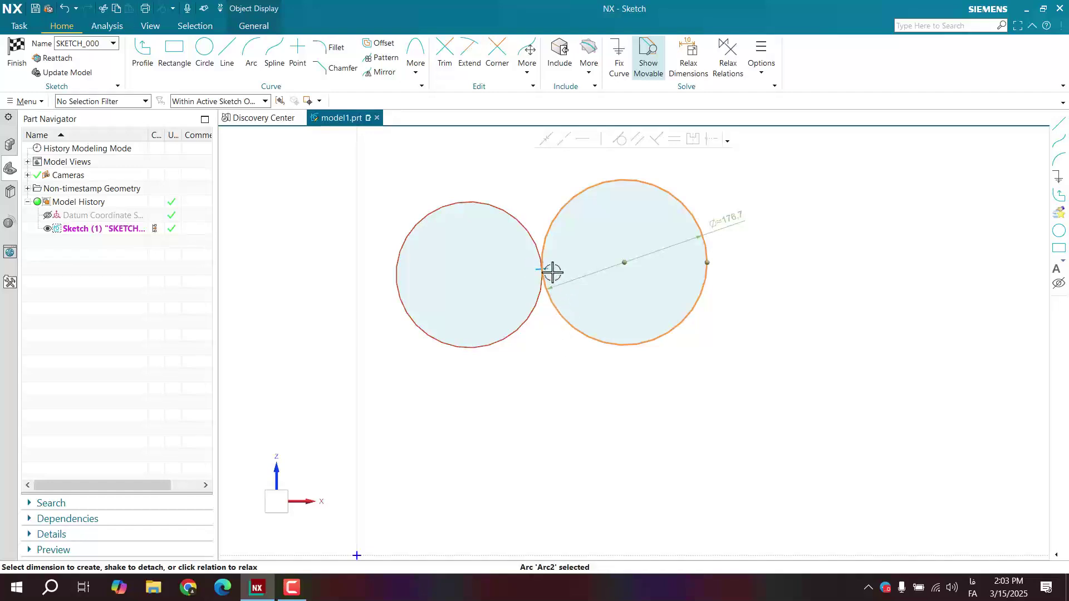
drag(566, 329, 616, 313)
click(613, 305)
click(541, 295)
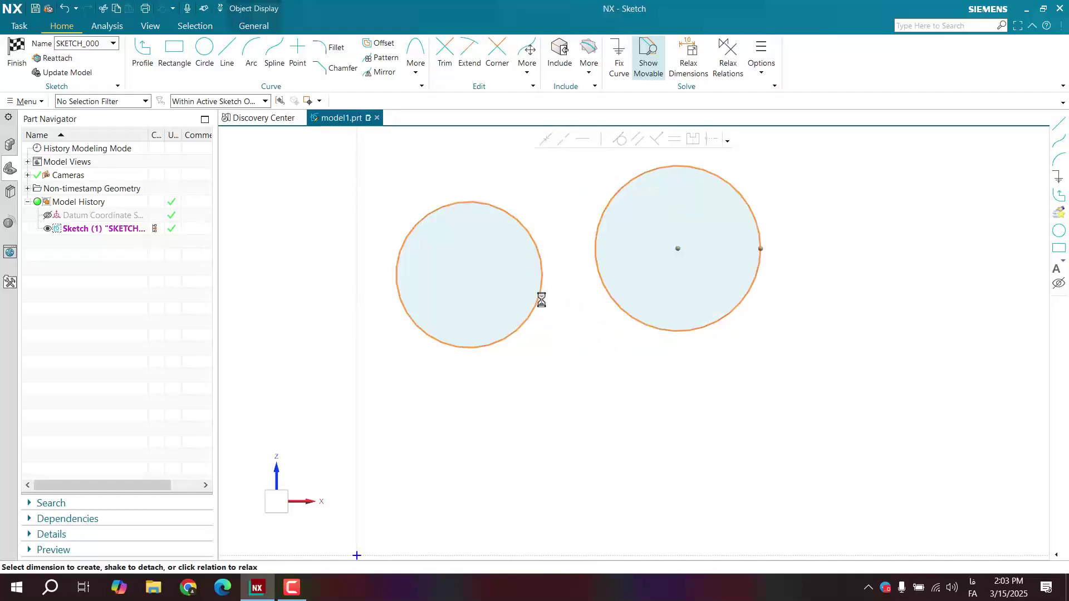
click(621, 141)
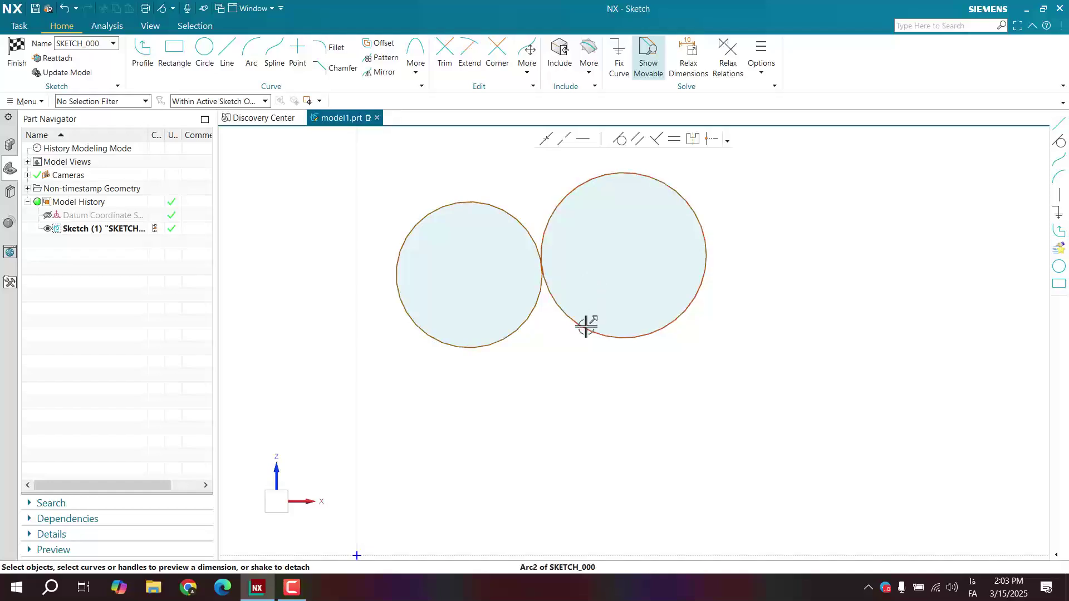
Reposition the right circle slightly downward to test its tangency with the left circle
drag(585, 325, 593, 367)
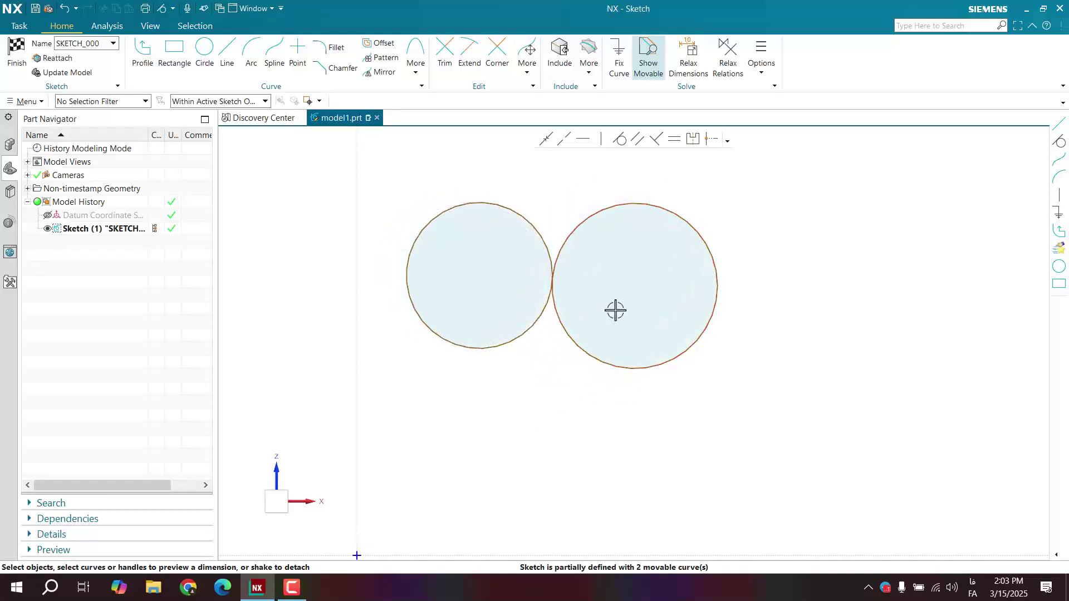
scroll(616, 310, down, 3)
scroll(802, 300, up, 2)
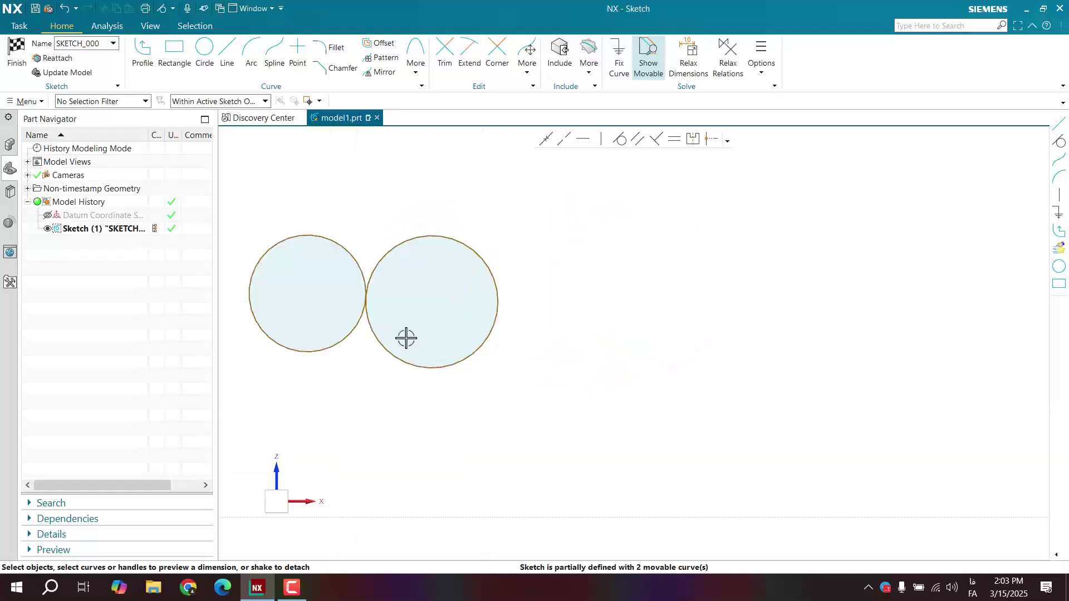
Sketch an arc by centre and endpoints beside the right circle, with a radius of about 170
click(252, 55)
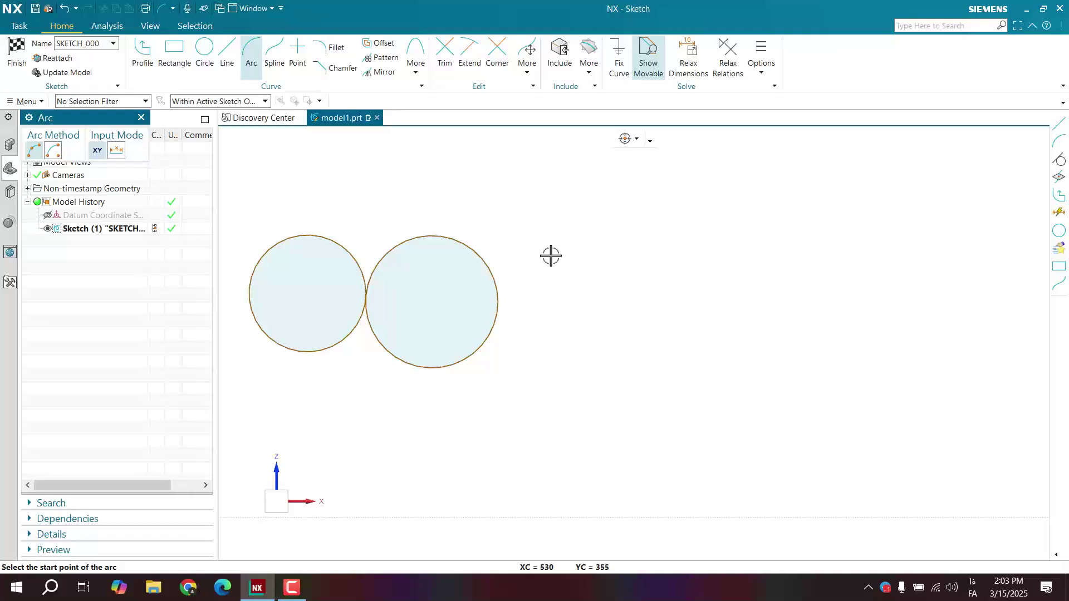
click(51, 154)
click(703, 367)
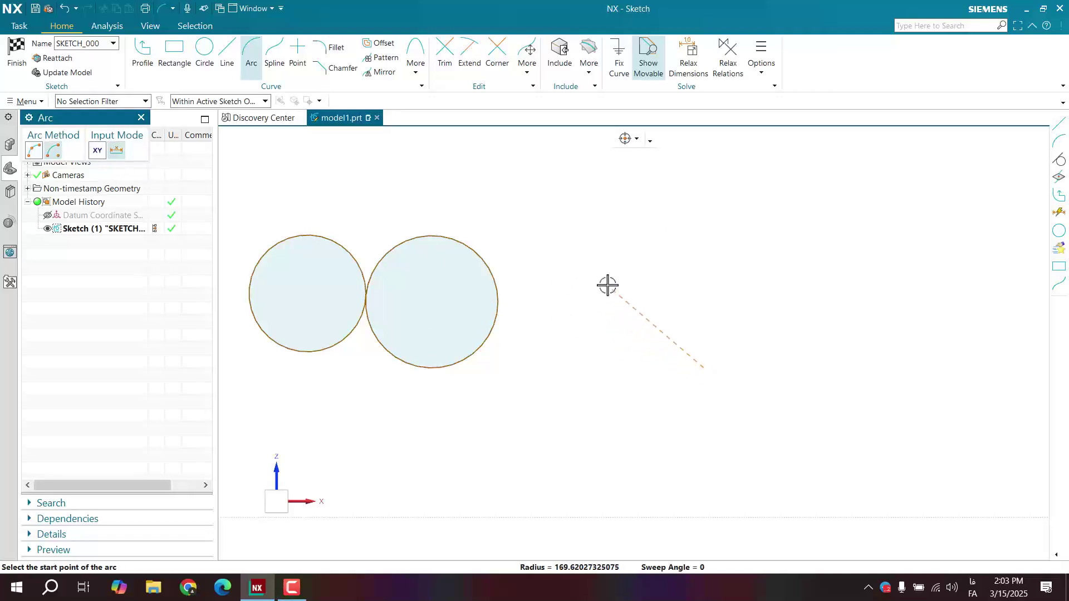
click(607, 285)
click(577, 346)
key(Escape)
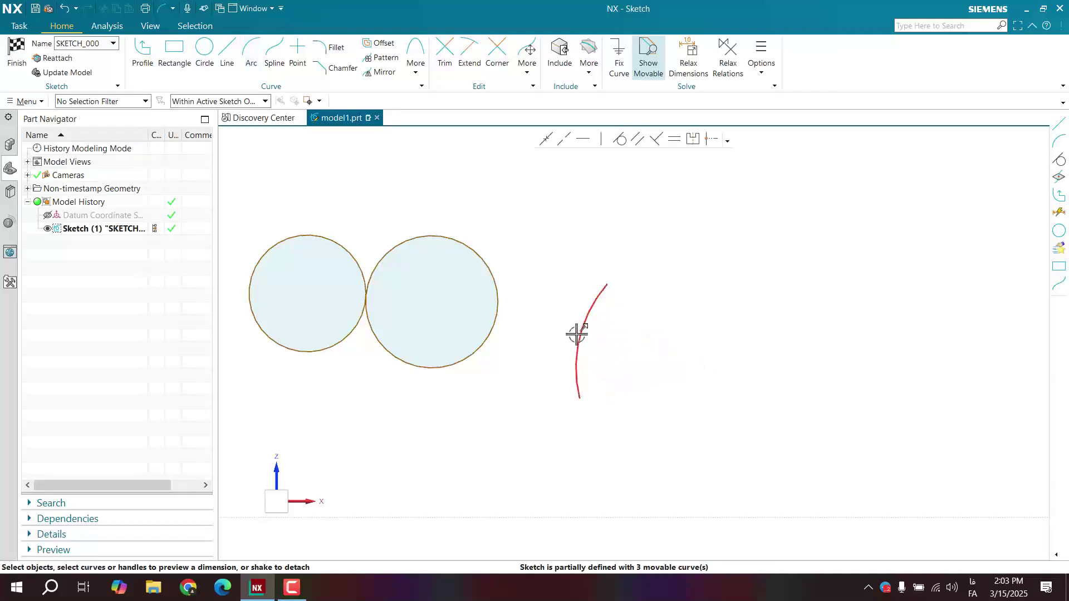
Make the arc tangent to the right circle
click(578, 332)
click(499, 304)
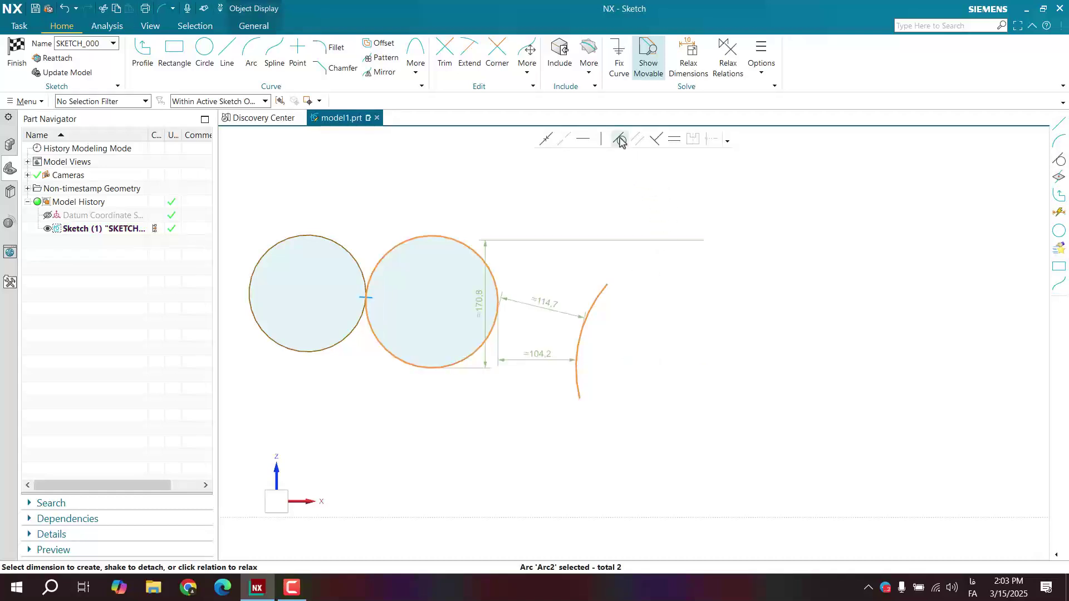
click(620, 138)
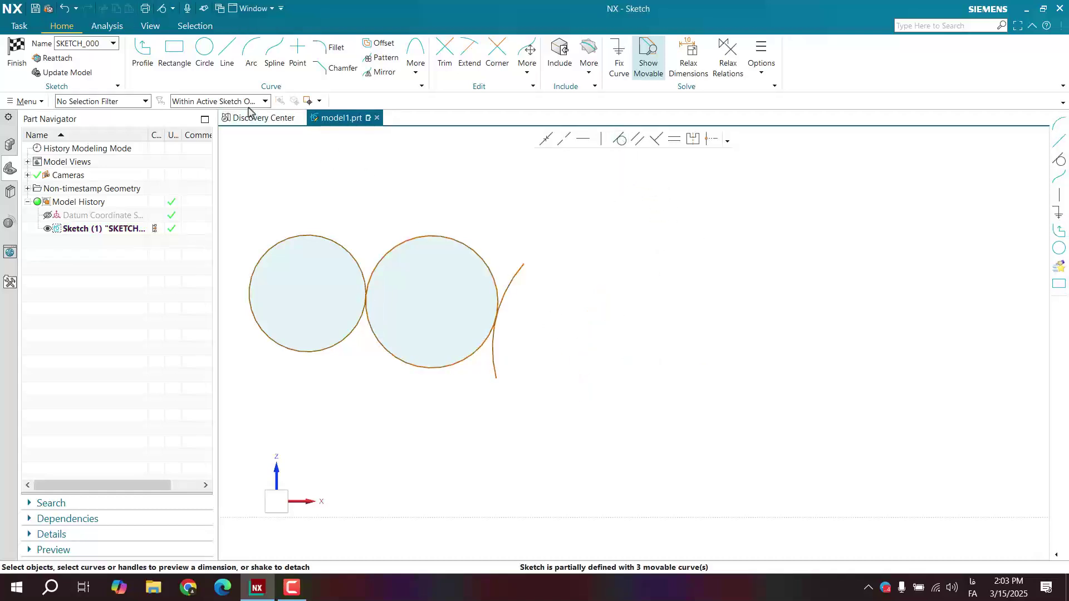
Sketch a sloping line 225 long just above the left circle, rising to the right
mouse_move(401, 215)
shift+middle_down()
mouse_move(494, 215)
mouse_move(429, 306)
shift+middle_up()
click(226, 78)
shift+middle_drag(334, 227, 503, 198)
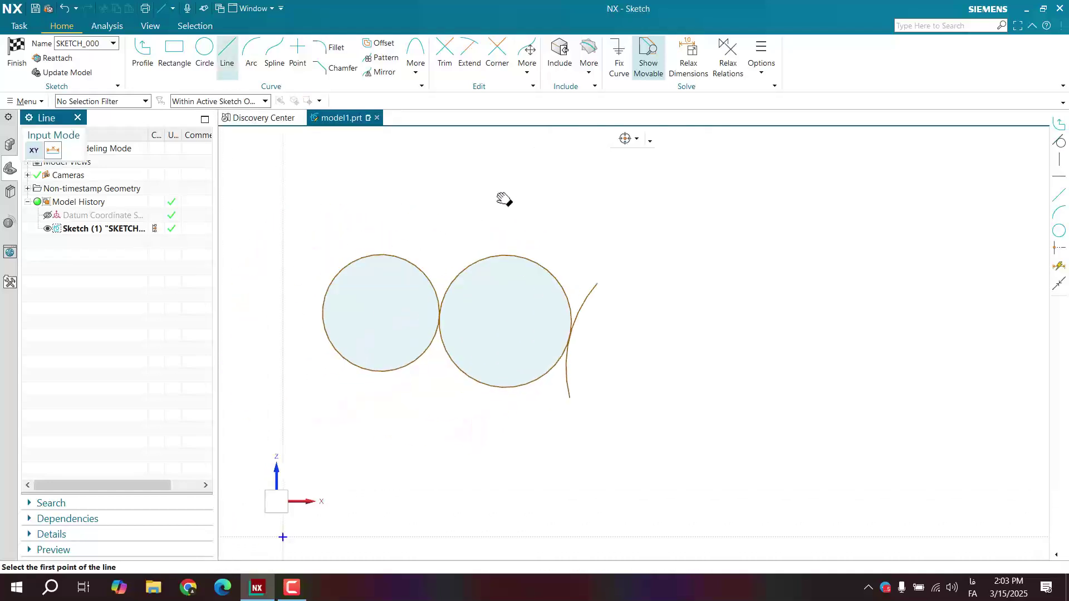
click(324, 269)
click(485, 220)
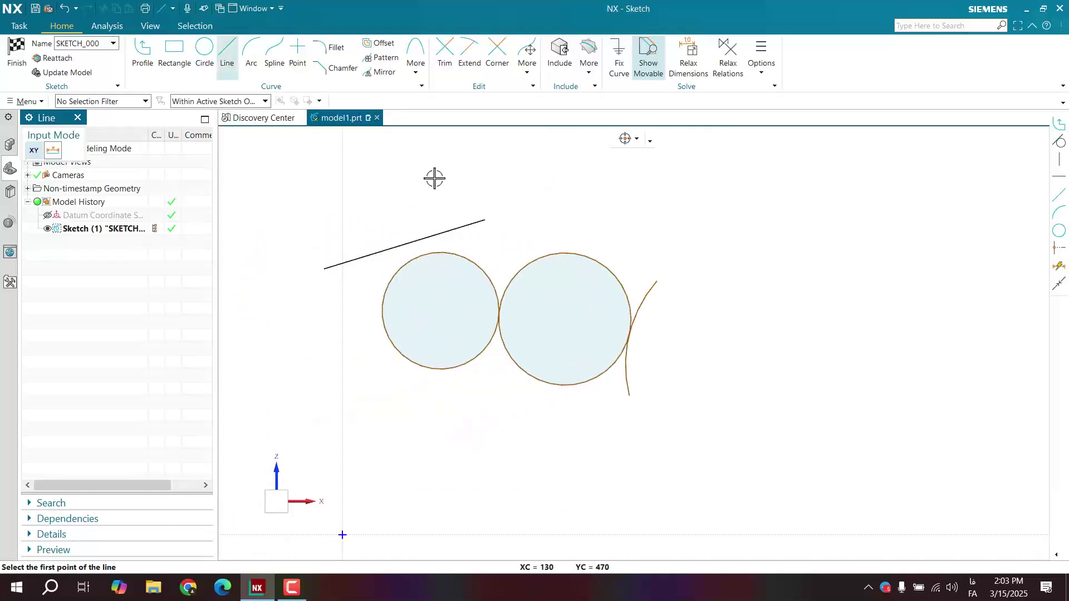
key(Escape)
click(227, 56)
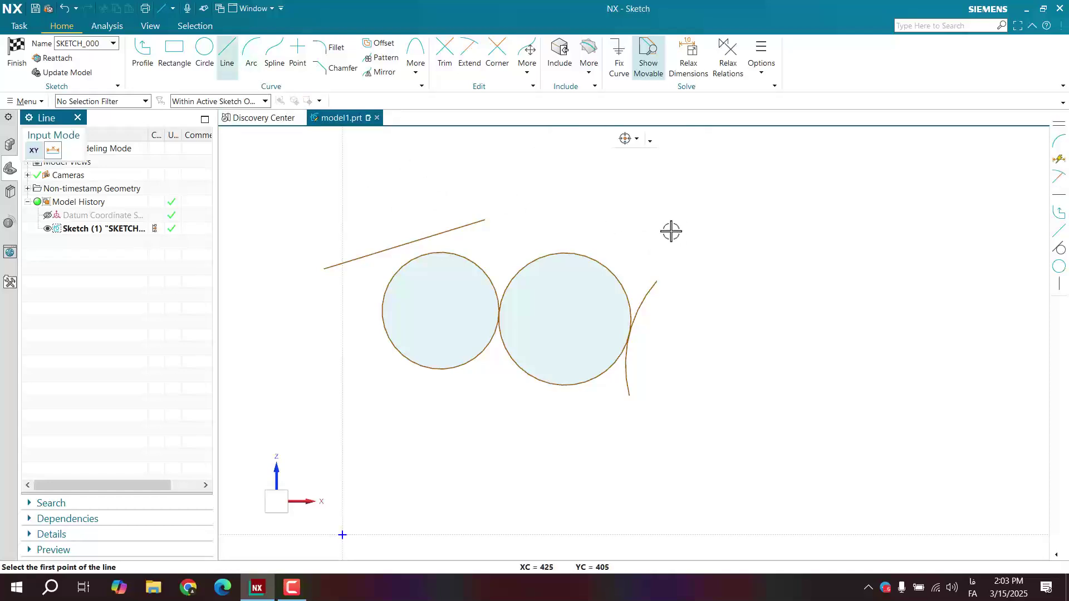
click(675, 228)
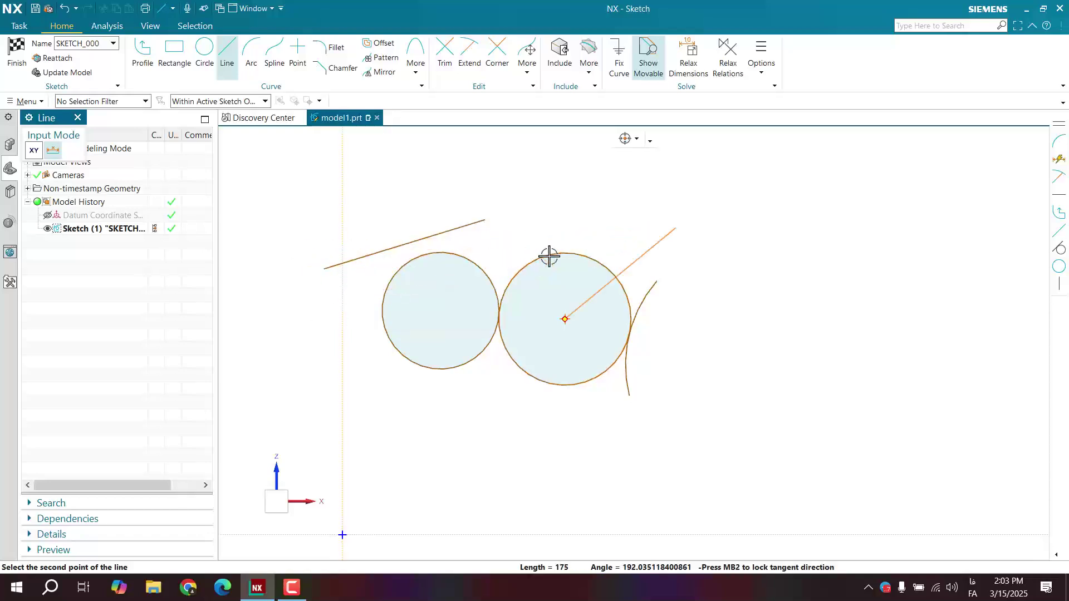
click(644, 160)
right_click(641, 162)
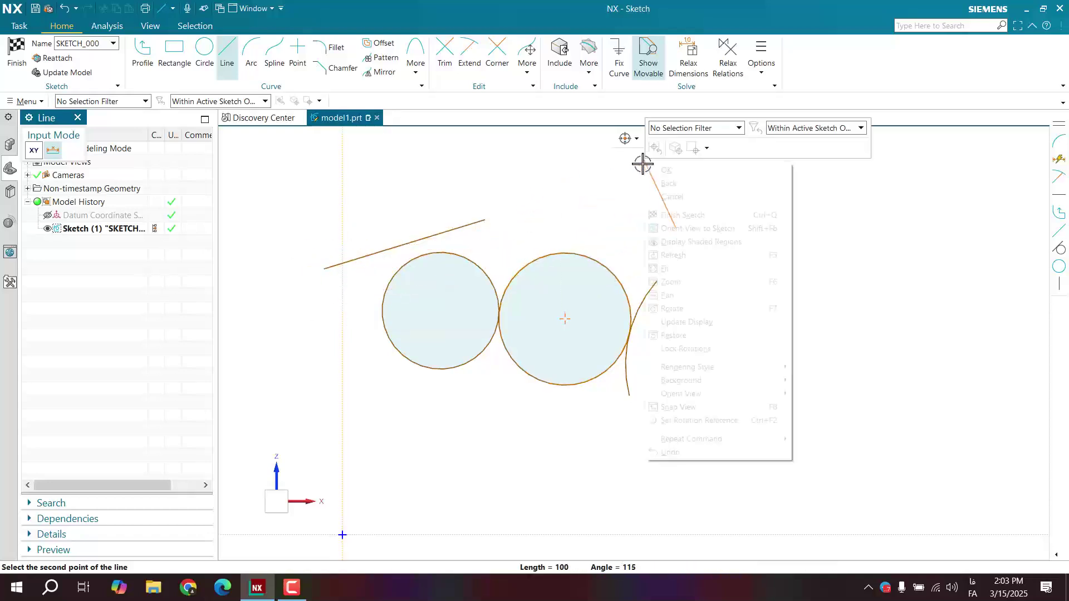
click(675, 182)
right_click(664, 189)
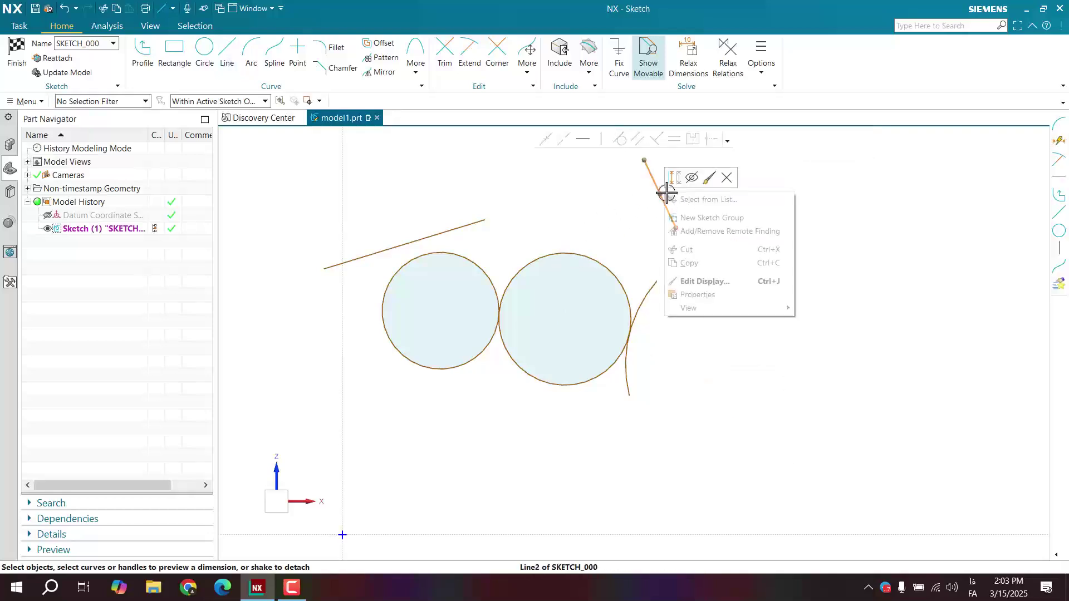
click(729, 179)
Make the sloping line tangent to the left circle and extend its upper end farther up and outward
click(448, 231)
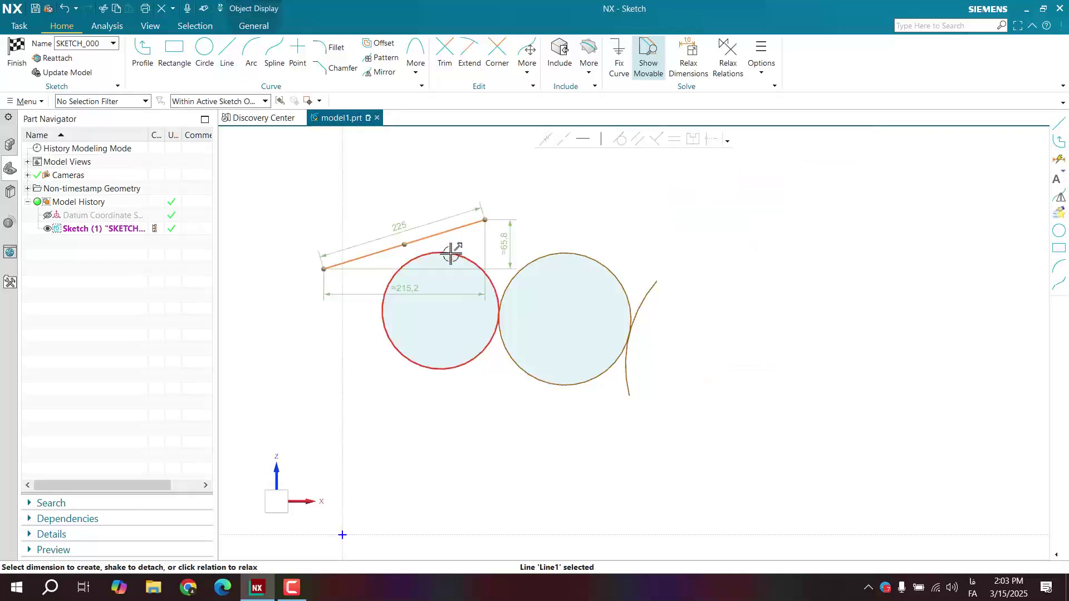
click(449, 252)
click(619, 142)
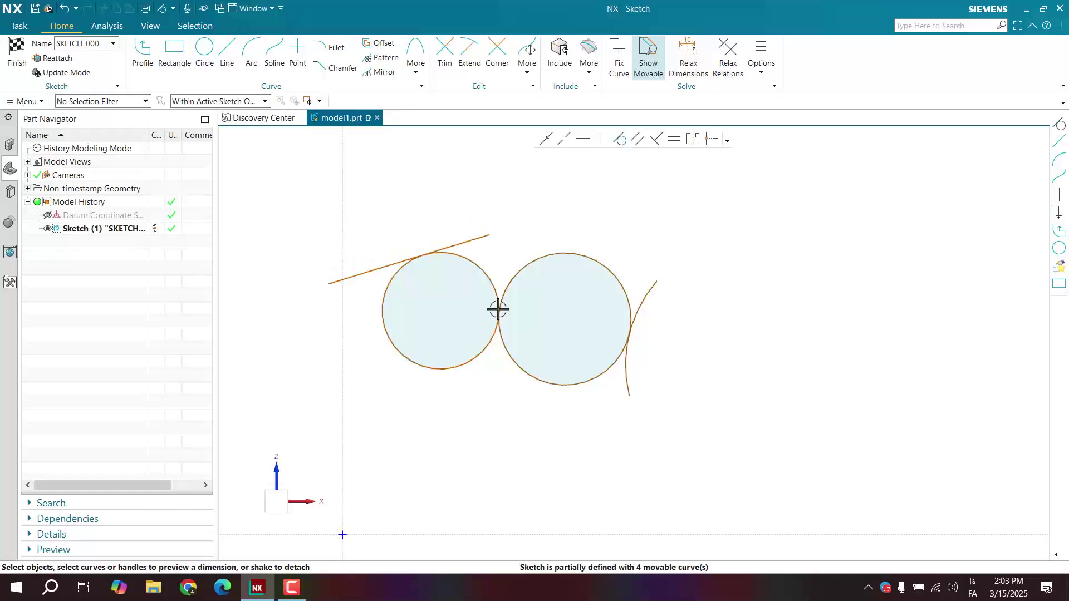
mouse_move(473, 241)
mouse_down()
mouse_move(522, 318)
mouse_move(523, 386)
mouse_move(484, 294)
mouse_move(420, 220)
mouse_move(401, 176)
mouse_move(544, 194)
mouse_move(590, 117)
mouse_move(541, 77)
mouse_move(611, 162)
mouse_move(526, 219)
mouse_up()
click(492, 239)
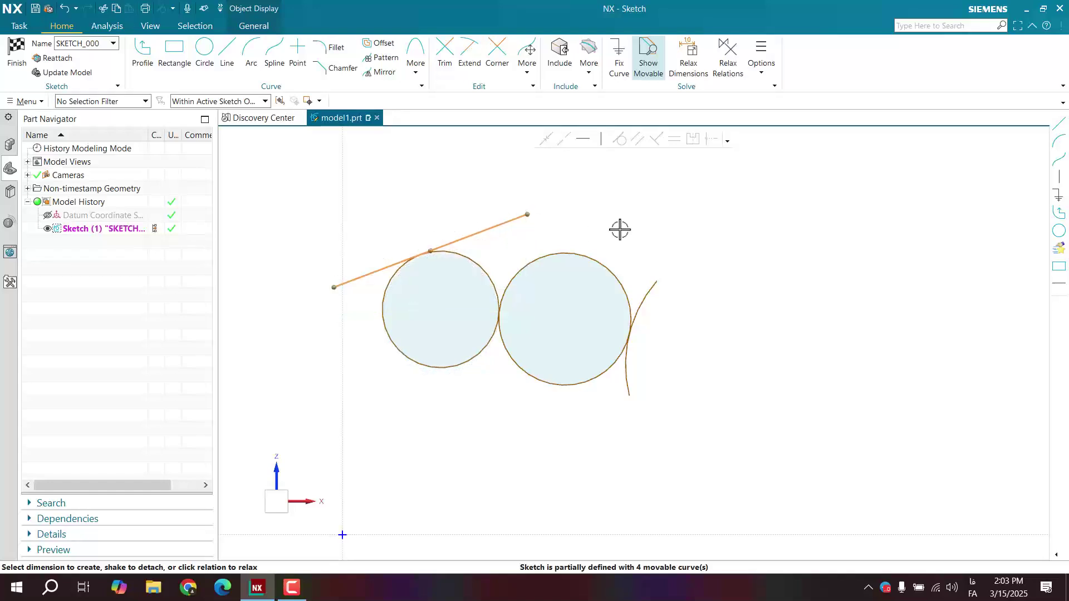
Shift the arc's centre up and toward the circle, and stretch its upper end outward to a radius of about 312
scroll(620, 223, down, 2)
scroll(804, 281, up, 1)
mouse_move(694, 279)
shift+middle_down()
mouse_move(585, 329)
mouse_move(555, 280)
shift+middle_up()
scroll(488, 300, up, 3)
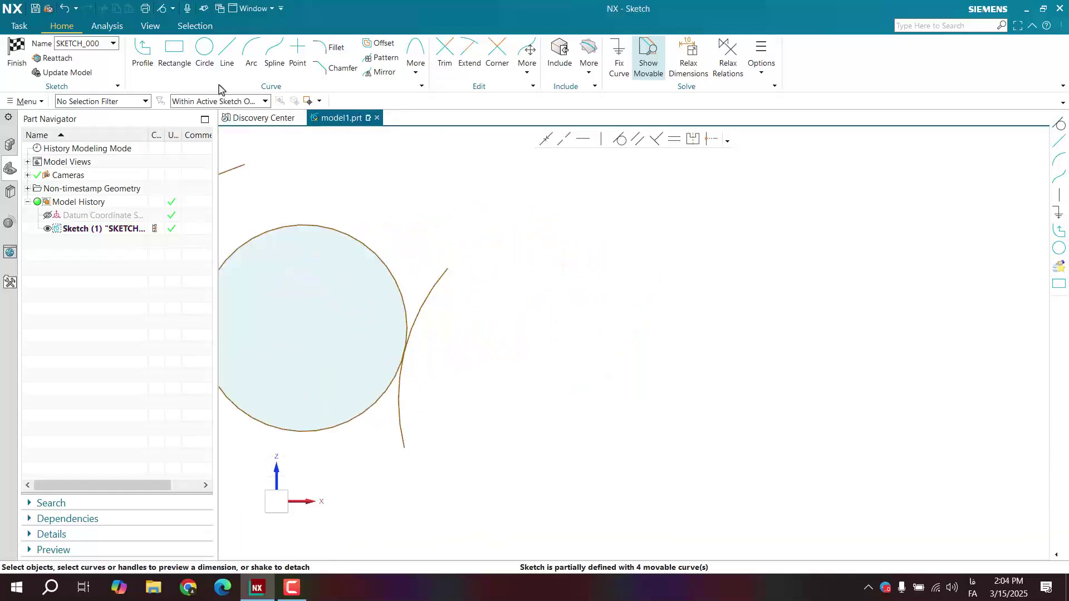
click(449, 270)
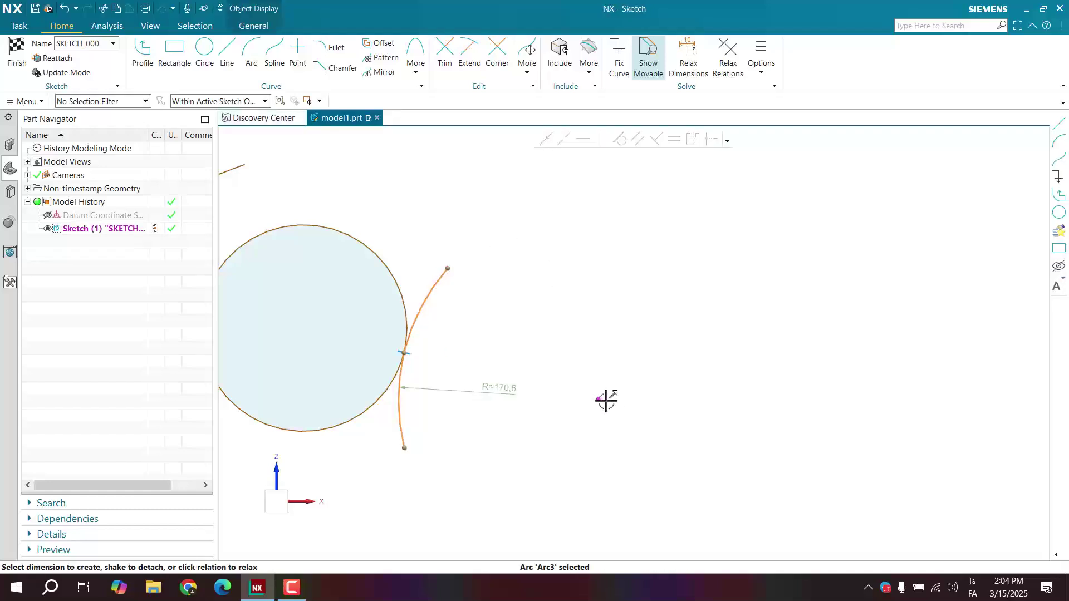
mouse_move(606, 401)
mouse_down()
mouse_move(563, 387)
mouse_move(573, 375)
mouse_move(501, 313)
mouse_up()
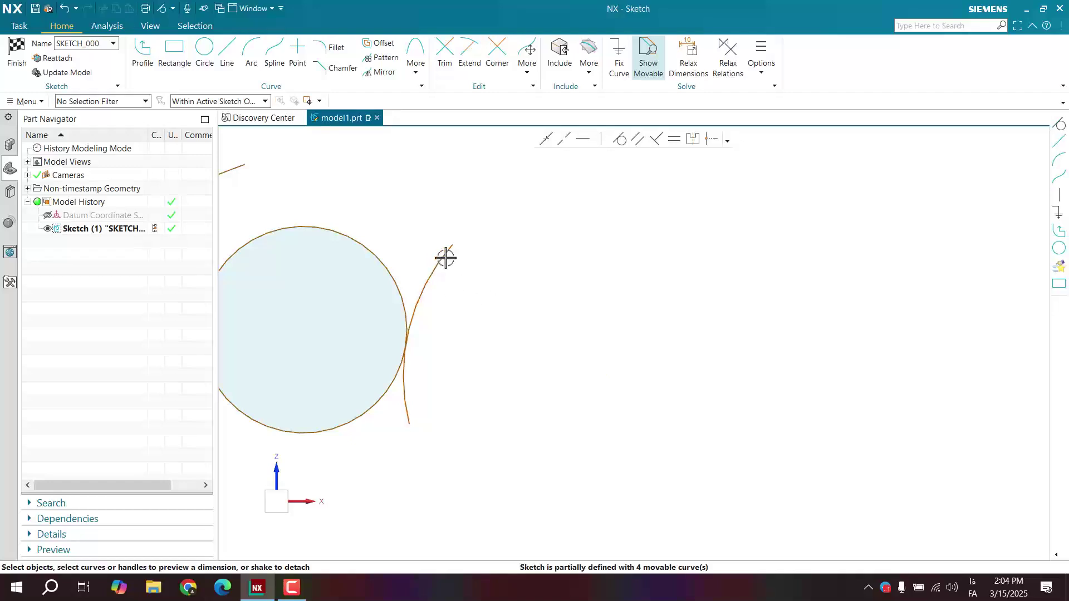
drag(445, 257, 593, 257)
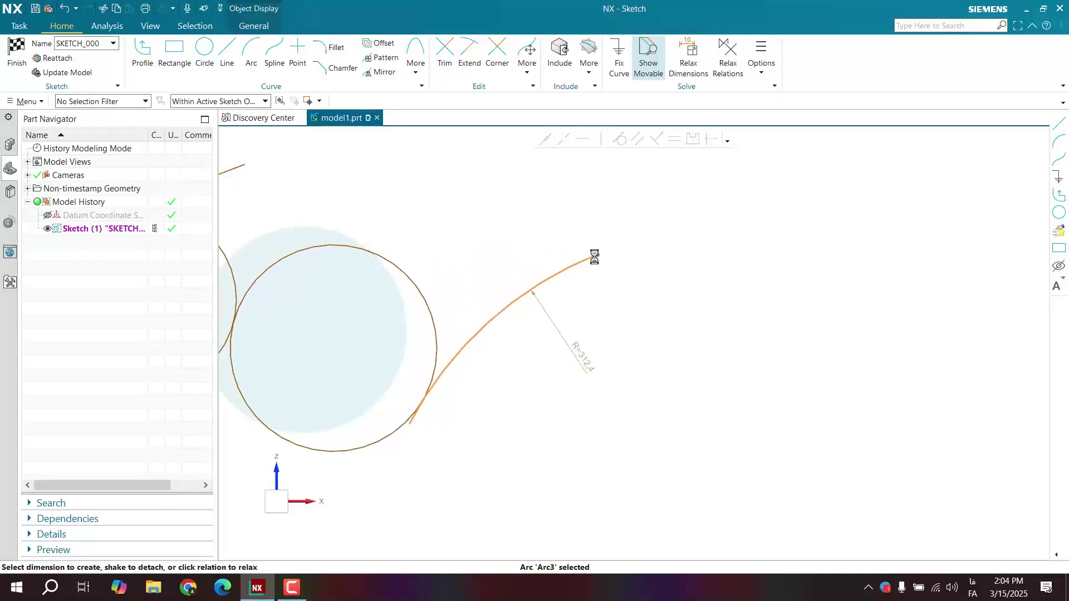
scroll(501, 319, down, 5)
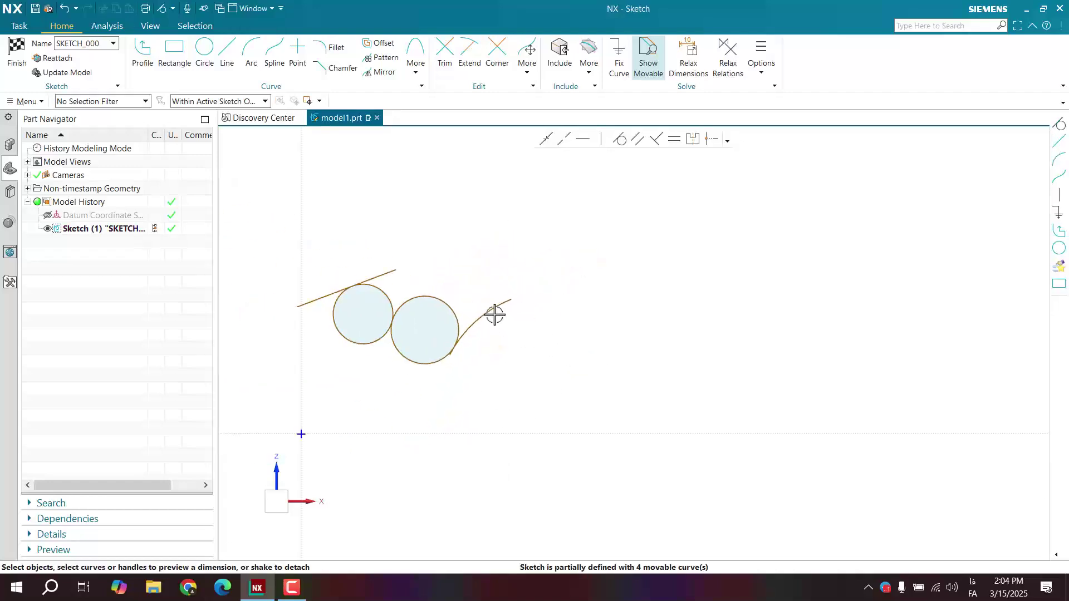
Sketch an arc by centre and endpoints from the sloping line's lower end, bending outward and down away from the left circle
scroll(293, 267, up, 5)
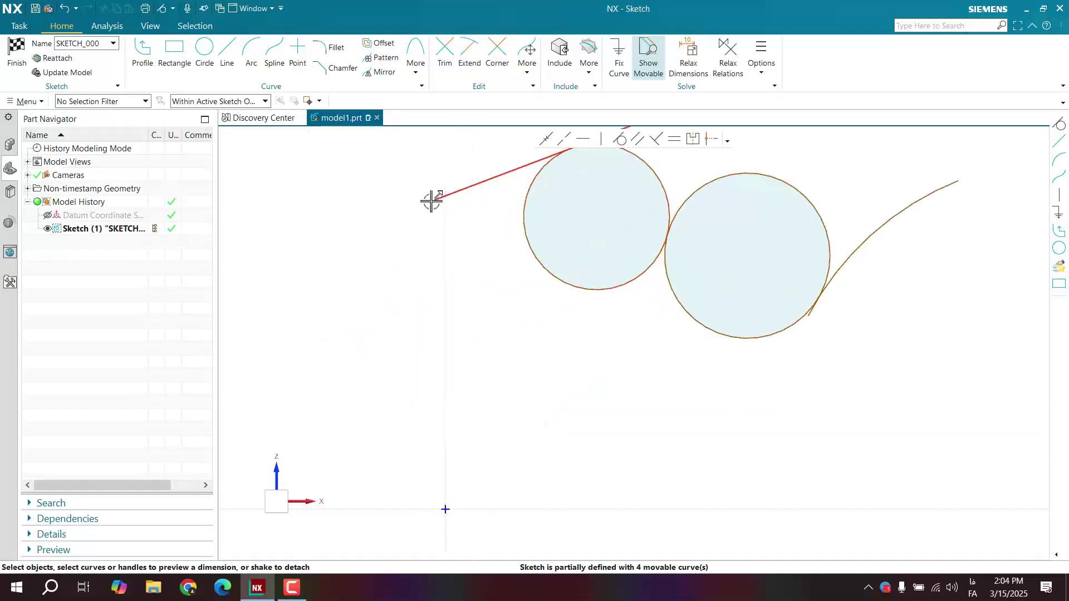
click(251, 55)
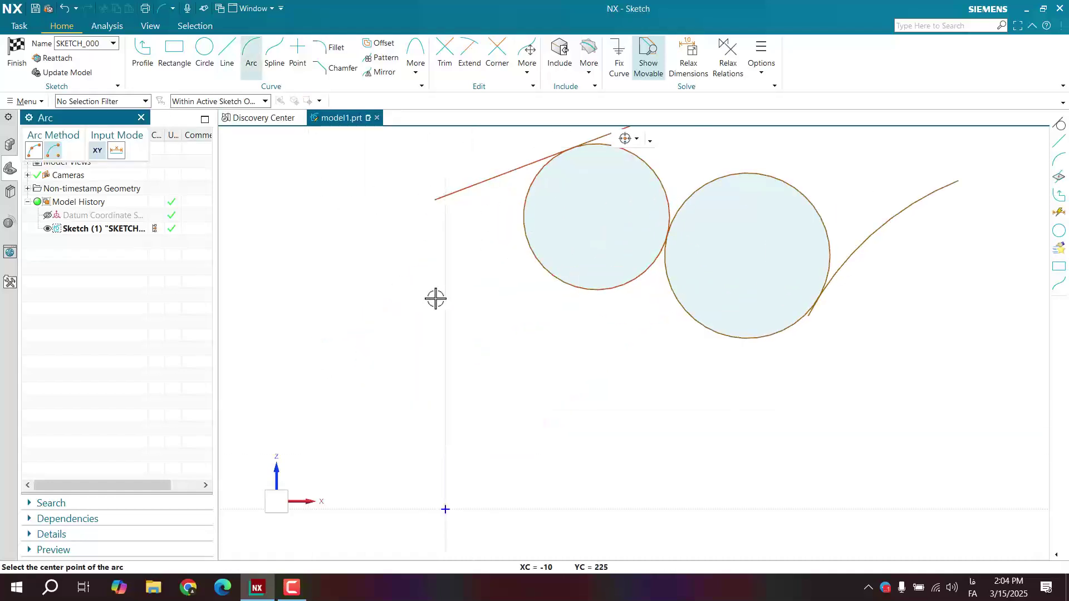
click(499, 281)
click(435, 200)
click(396, 271)
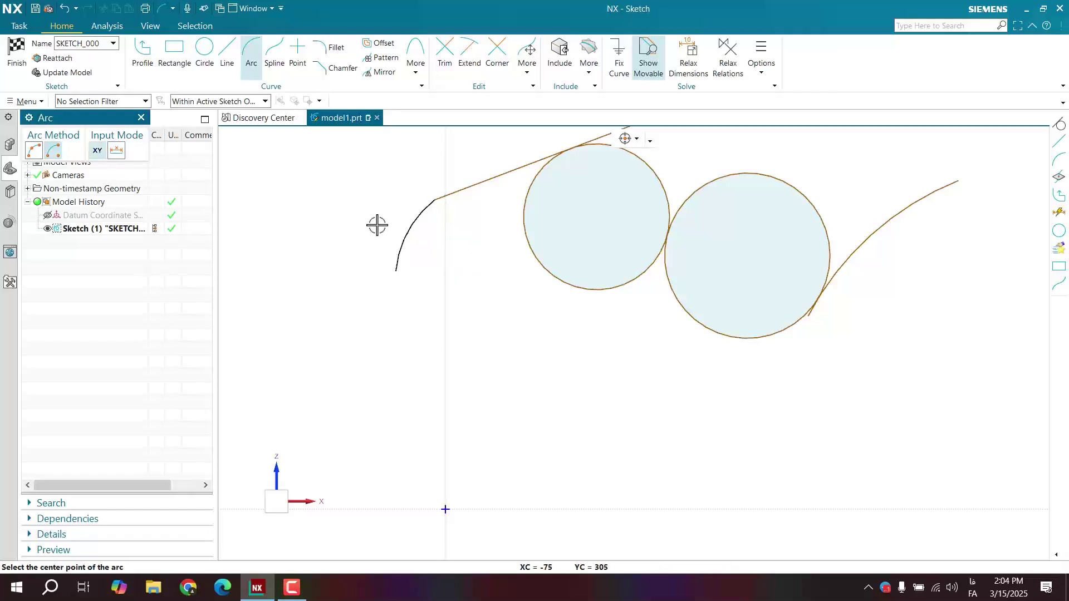
key(Escape)
scroll(412, 188, up, 4)
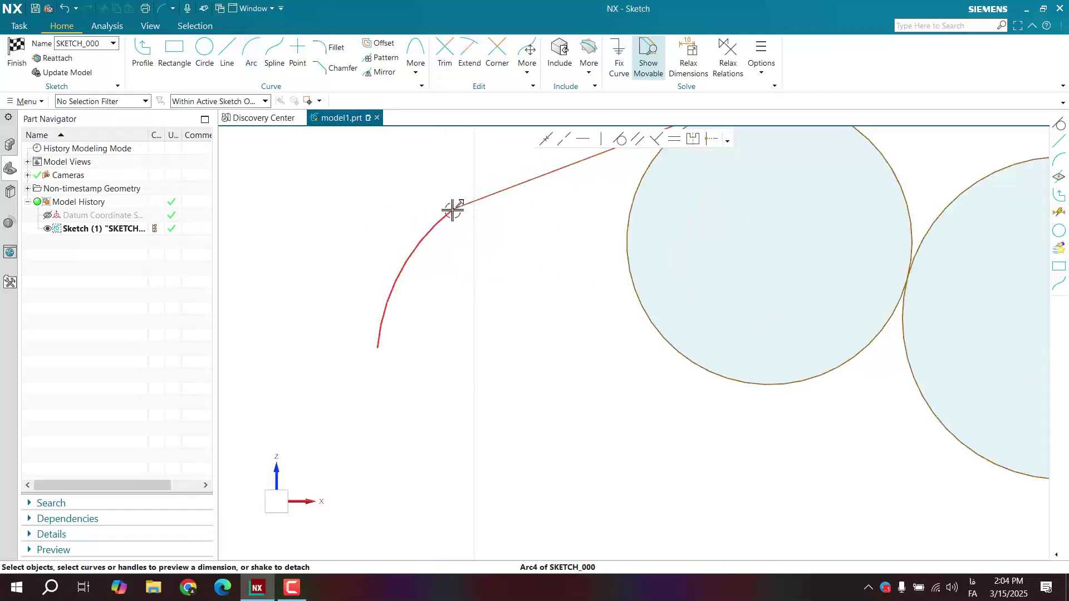
scroll(456, 294, down, 3)
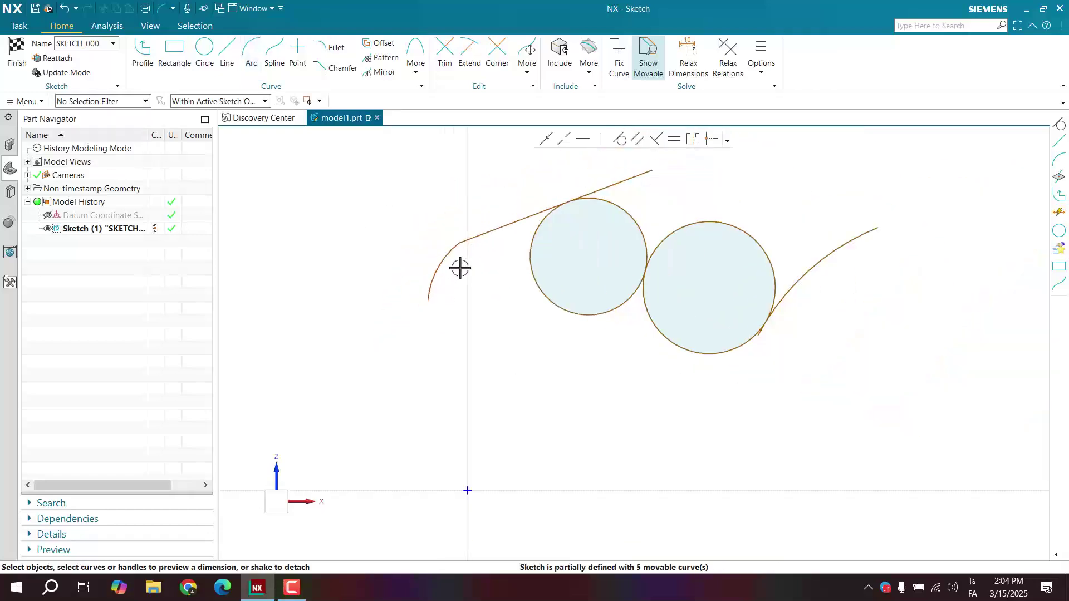
Make the new arc tangent to the sloping line, accept the solution that moves the stationary curve, and nudge the arc's lower end upward
scroll(480, 241, up, 4)
click(467, 234)
click(414, 274)
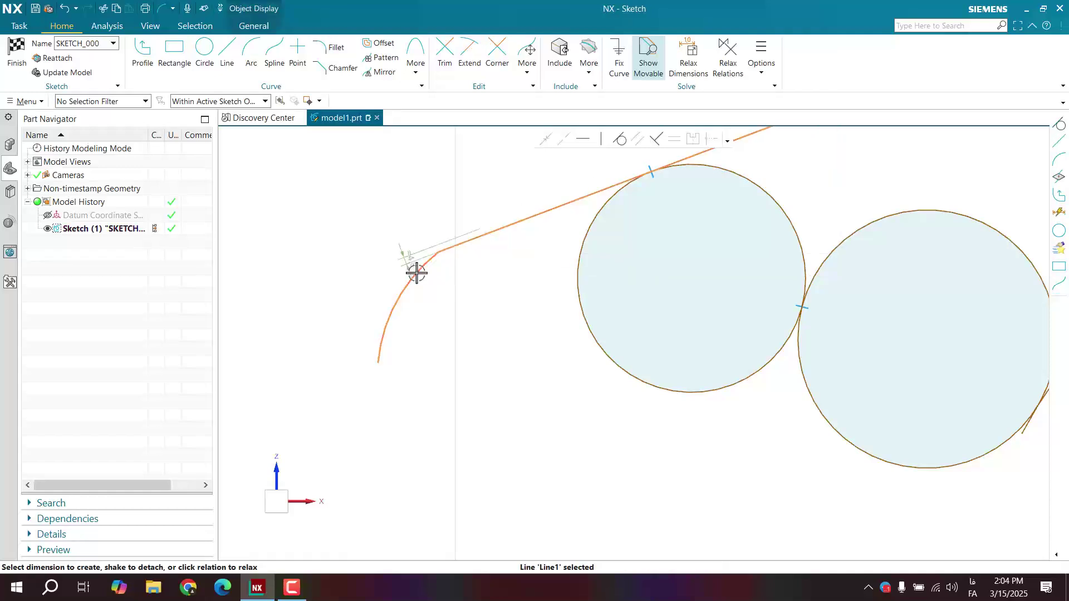
click(622, 141)
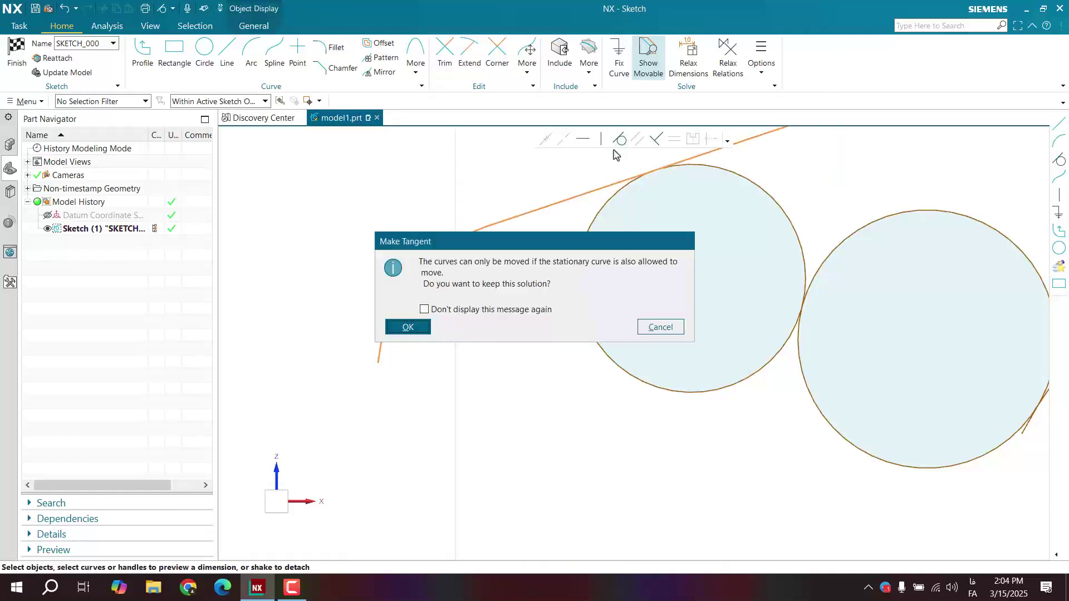
click(426, 327)
click(421, 268)
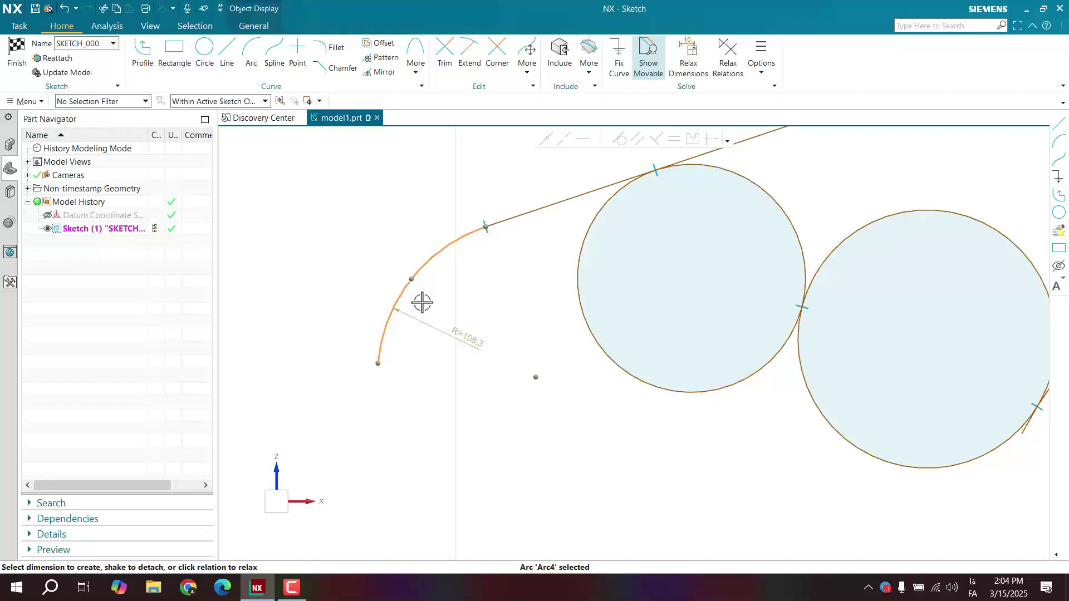
mouse_move(381, 362)
mouse_down()
mouse_move(444, 451)
mouse_move(546, 441)
mouse_move(353, 288)
mouse_move(341, 190)
mouse_move(420, 384)
mouse_move(386, 365)
mouse_move(312, 234)
mouse_move(473, 424)
mouse_move(541, 375)
mouse_move(441, 289)
mouse_move(355, 356)
mouse_move(385, 349)
mouse_up()
scroll(536, 408, down, 3)
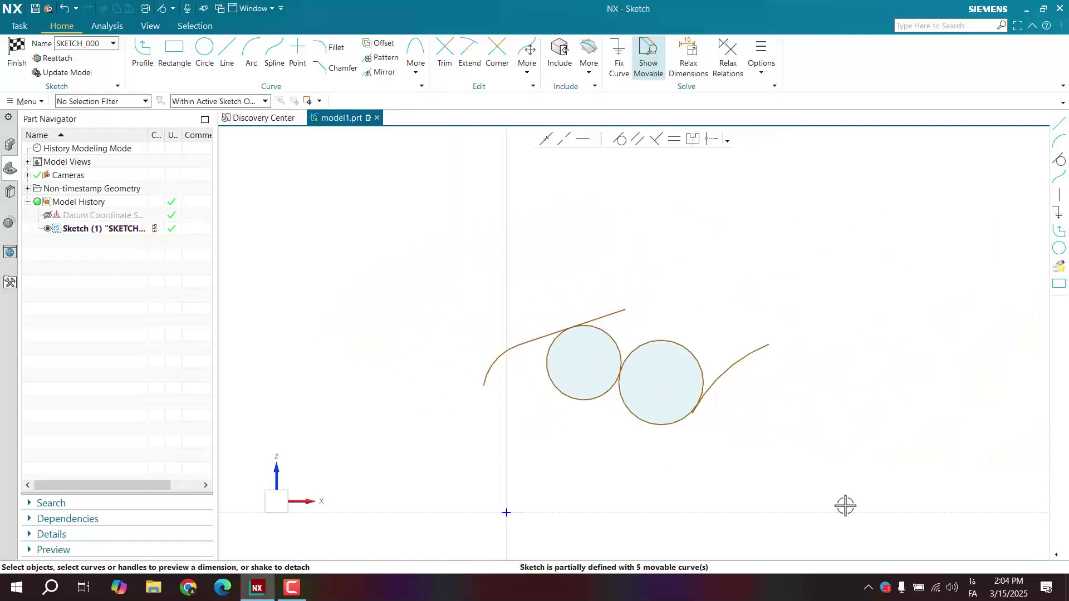
mouse_move(844, 503)
shift+middle_down()
mouse_move(744, 456)
mouse_move(608, 349)
shift+middle_up()
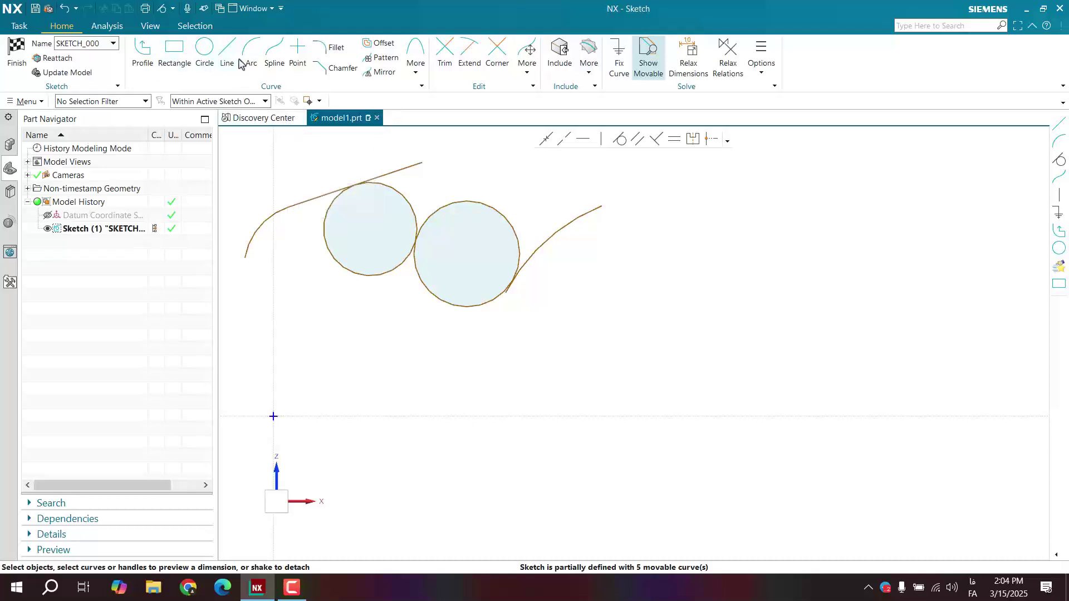
click(579, 215)
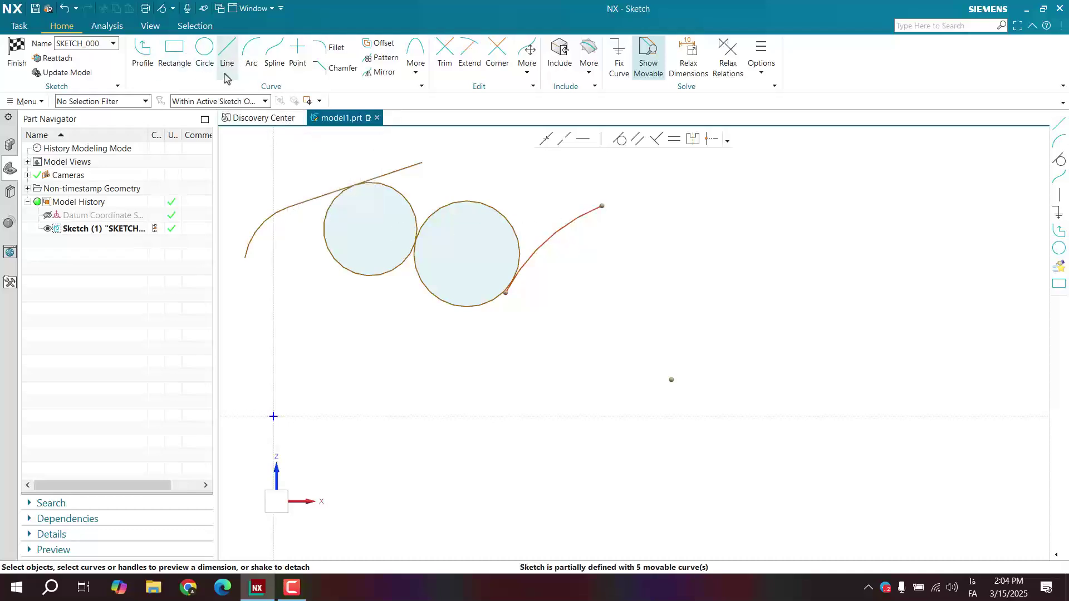
click(251, 56)
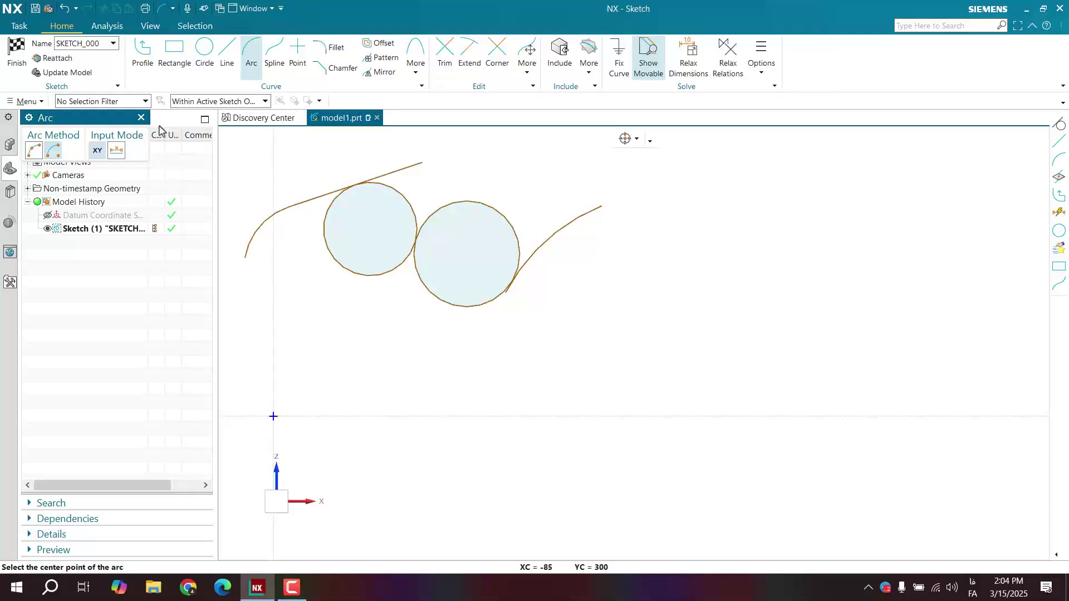
click(141, 118)
shift+middle_drag(329, 256, 477, 269)
scroll(384, 258, up, 2)
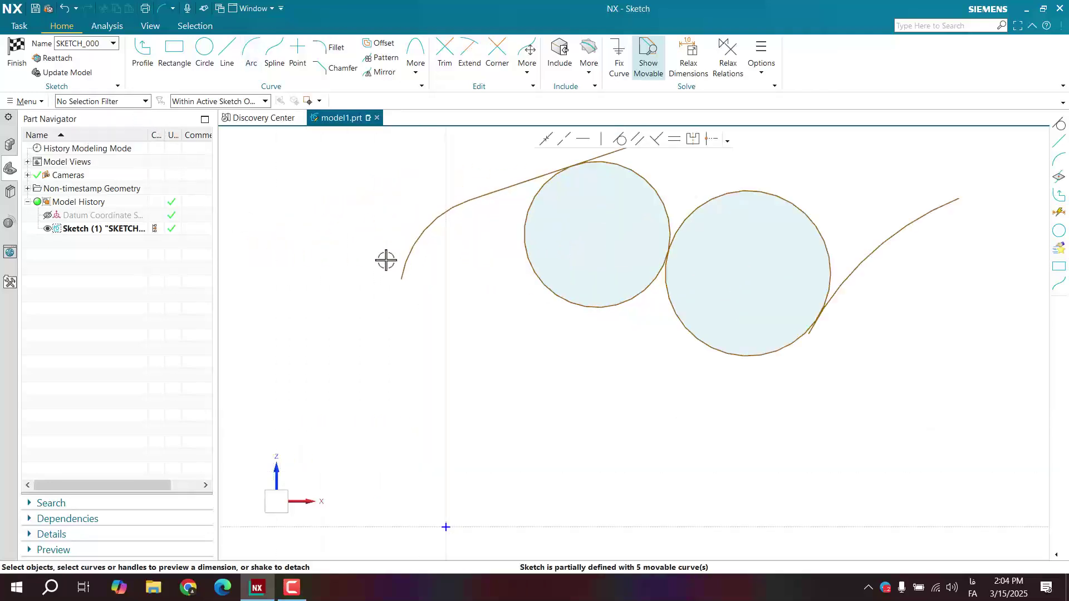
Sketch a line about 130 long from the lower left up to the lower end of the left arc
click(226, 55)
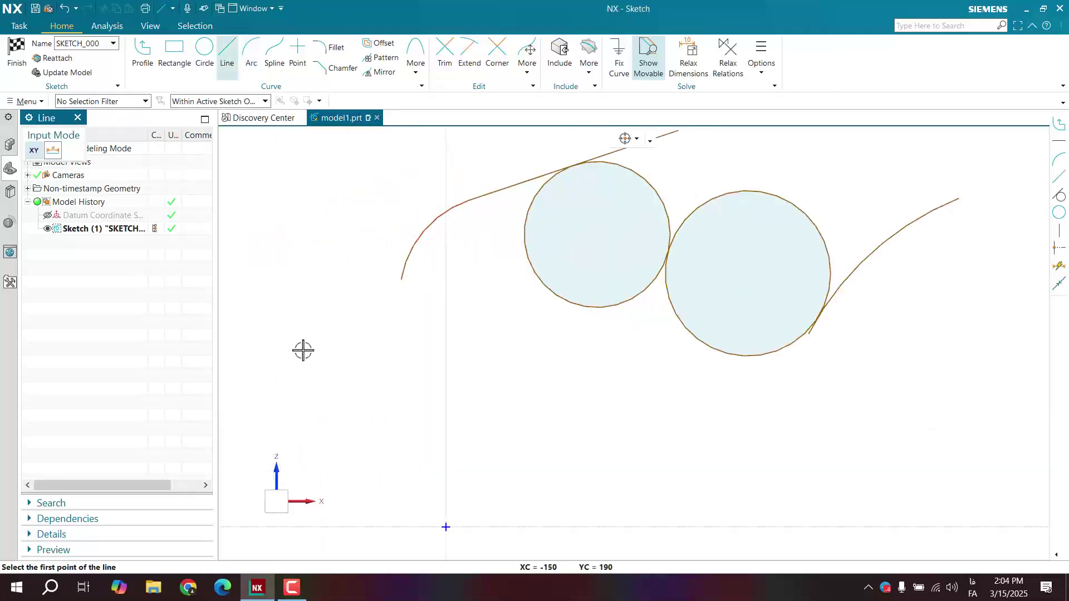
click(301, 349)
click(402, 278)
key(Escape)
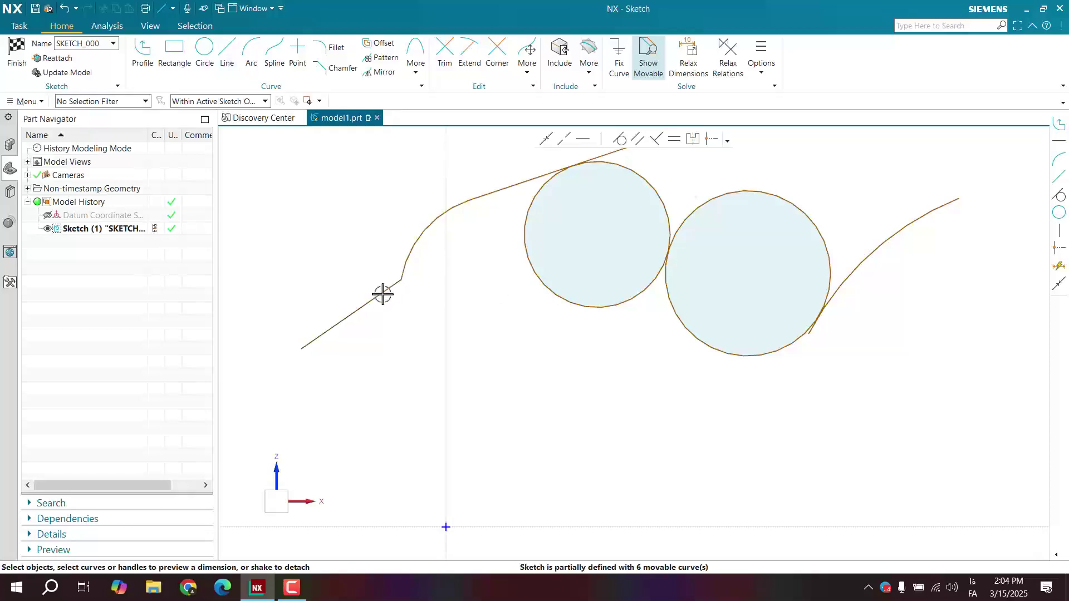
Make the new line tangent to the left arc and pull its free lower end slightly farther down
click(409, 260)
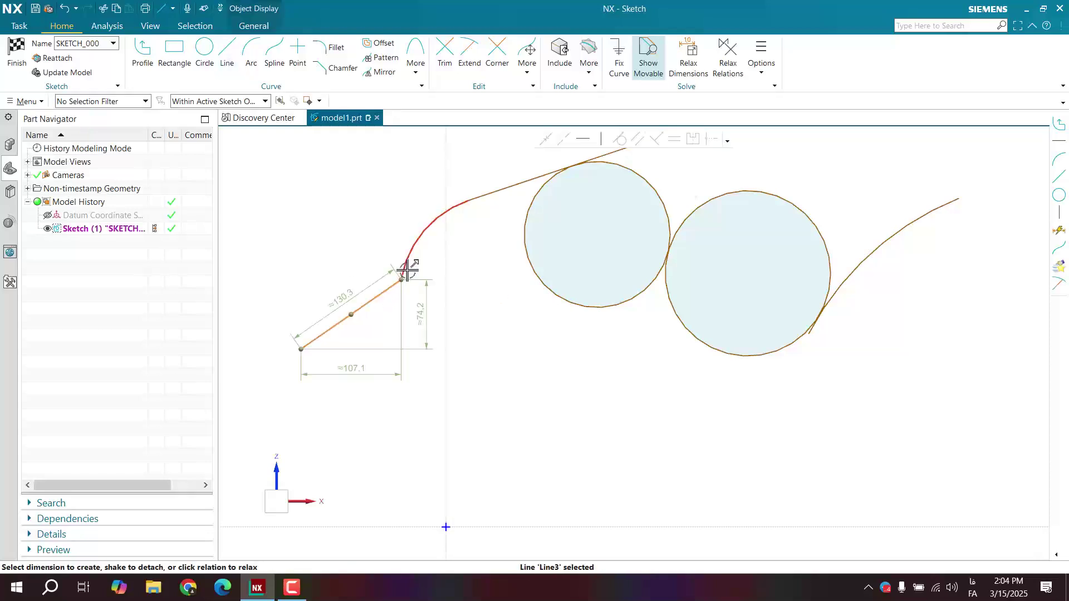
click(622, 140)
click(386, 367)
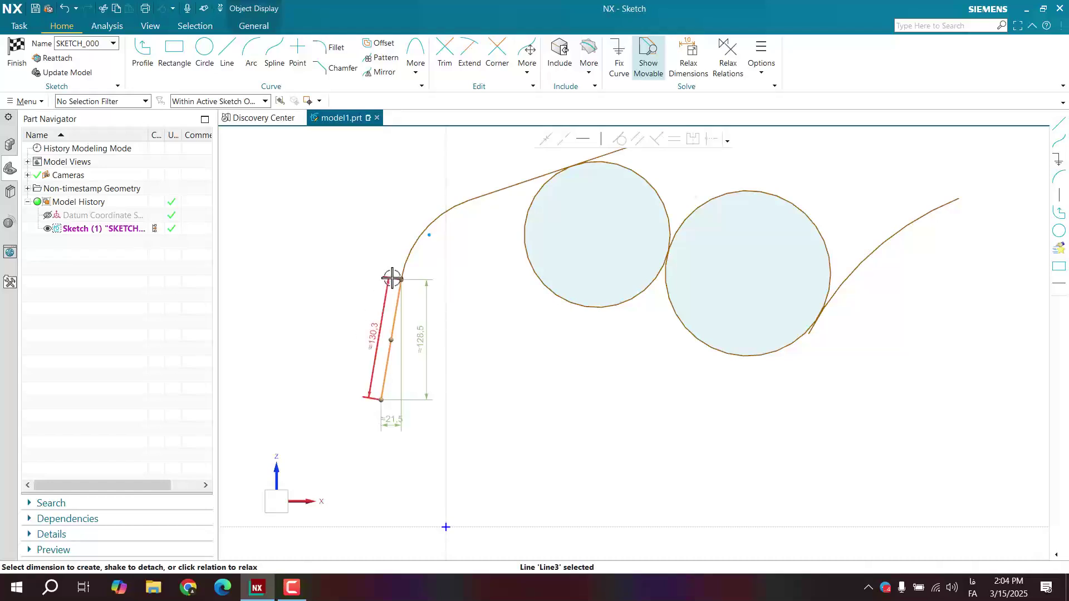
key(Escape)
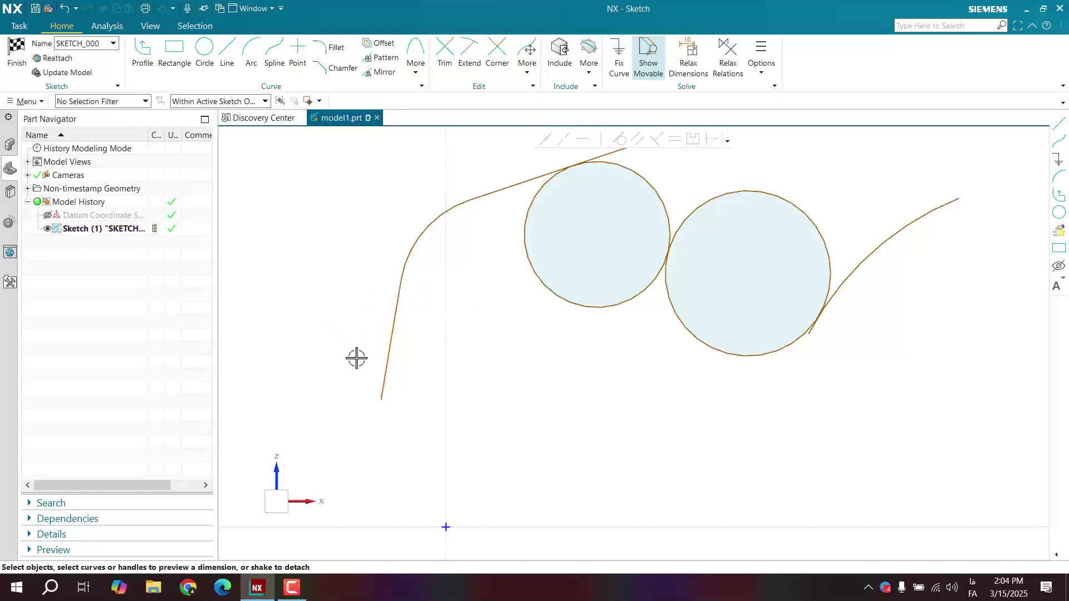
drag(382, 400, 351, 418)
click(410, 256)
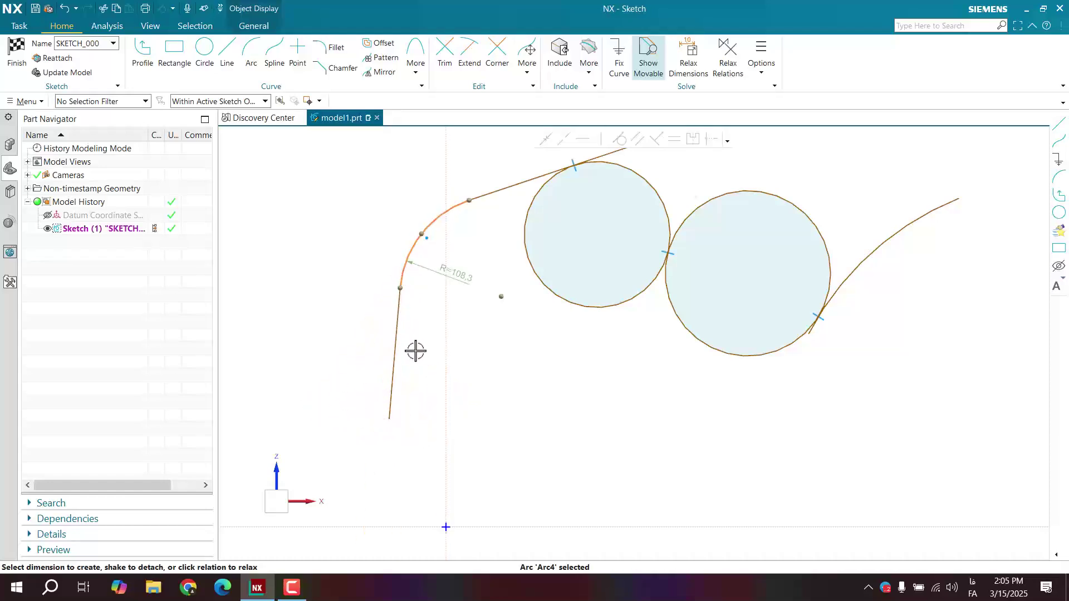
click(409, 341)
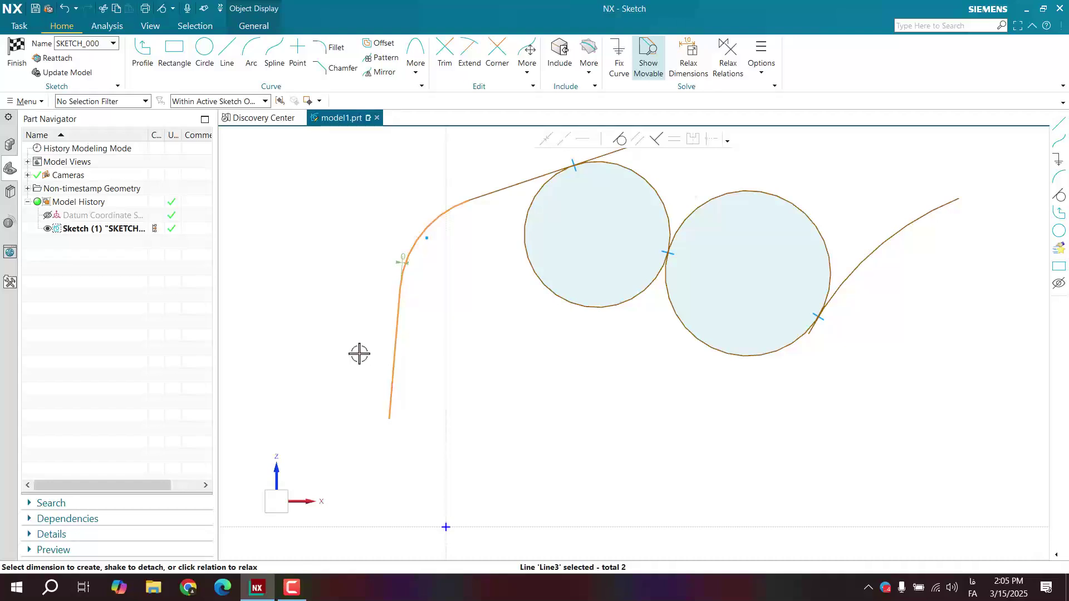
click(400, 344)
click(400, 288)
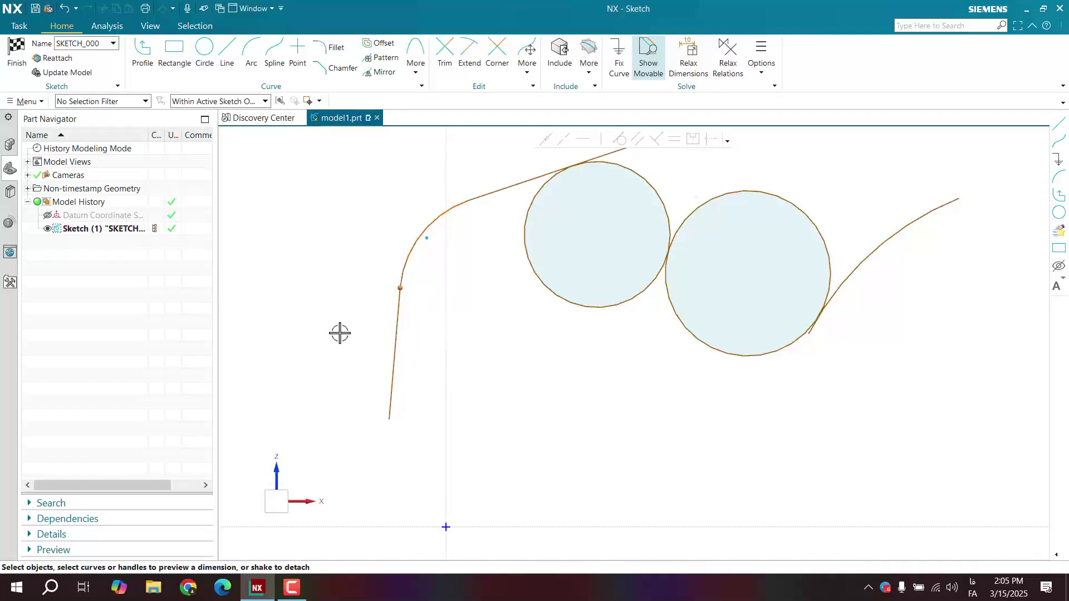
scroll(411, 341, down, 3)
scroll(446, 362, up, 2)
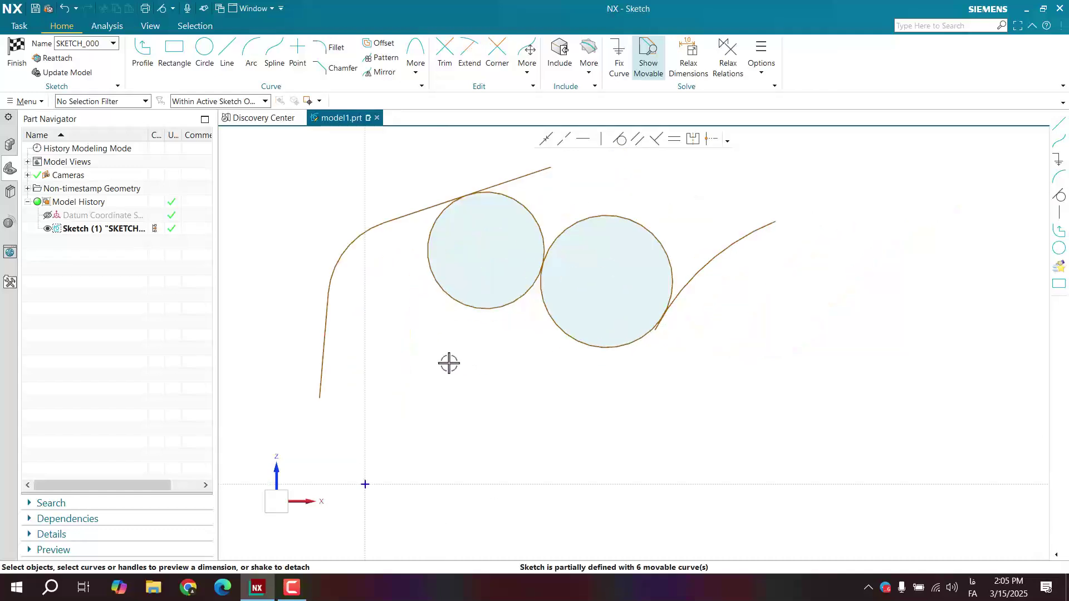
shift+middle_drag(445, 362, 498, 383)
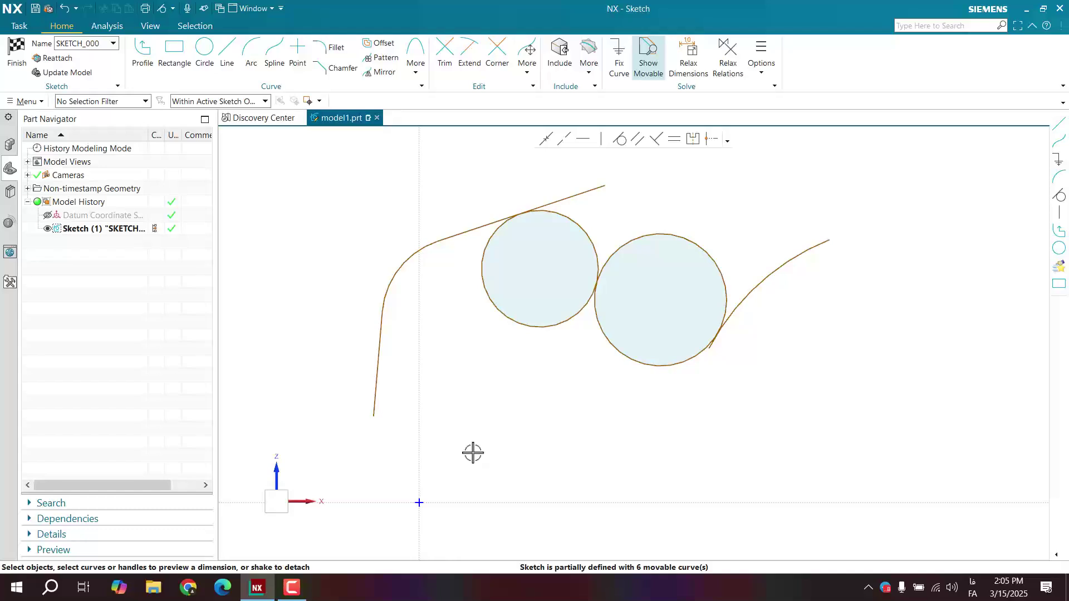
Sketch a degree 3 through-points studio spline with four points in a wave shape to the right of the right-hand arc
shift+middle_drag(486, 437, 223, 440)
click(277, 65)
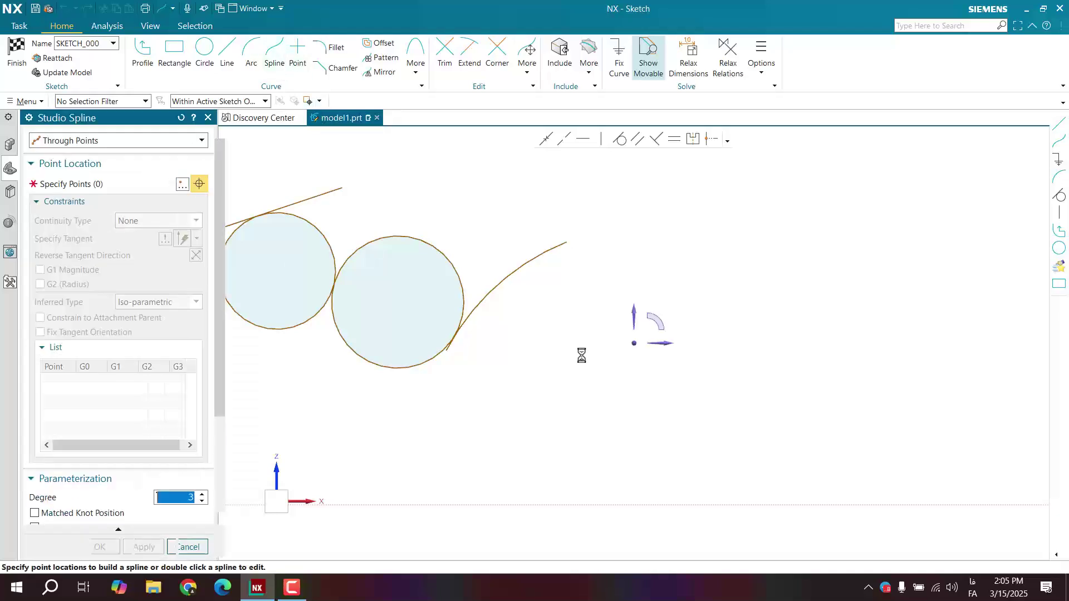
shift+middle_drag(579, 353, 412, 442)
click(522, 300)
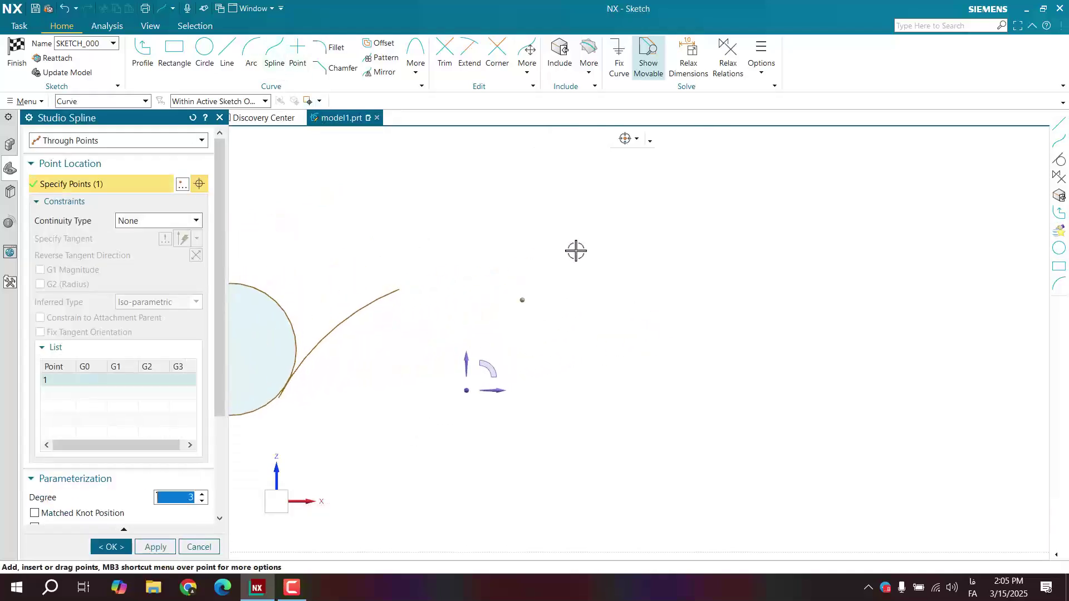
click(585, 247)
click(700, 300)
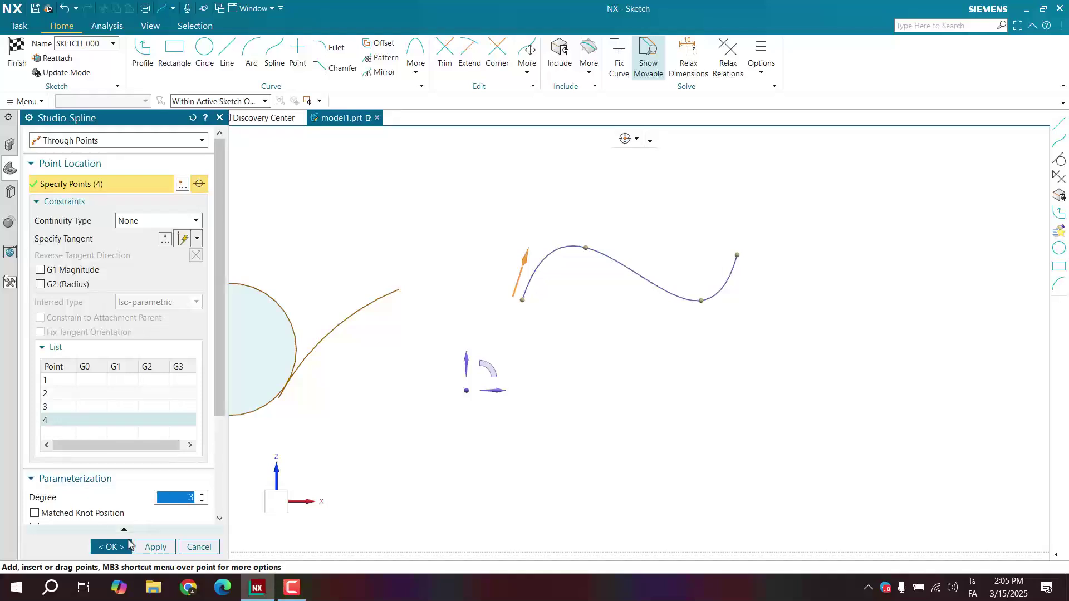
click(111, 547)
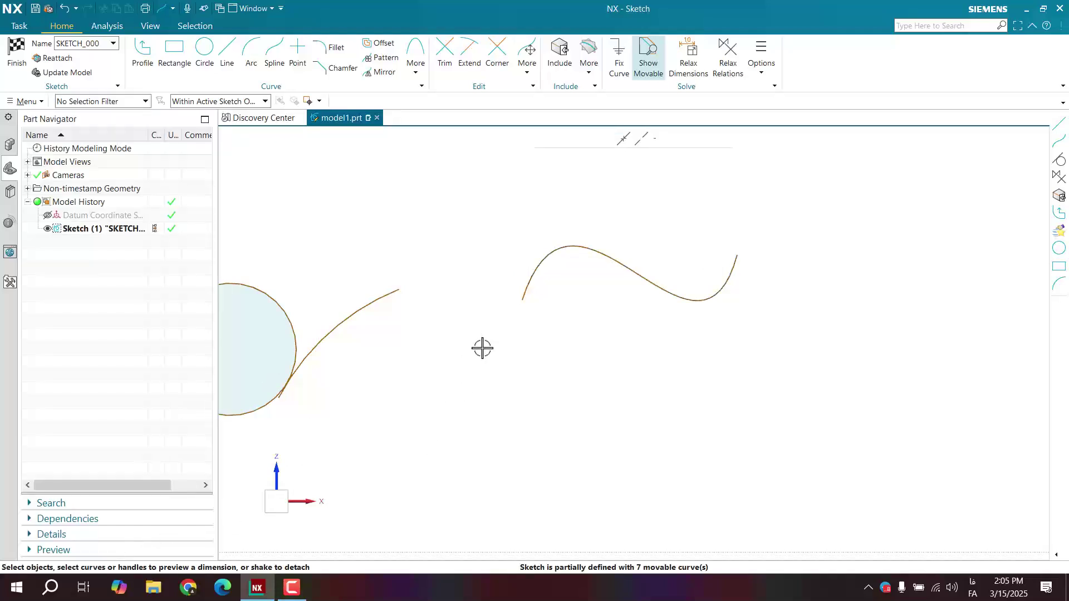
Sketch a short, steep line just left of and below the spline's start point
click(227, 65)
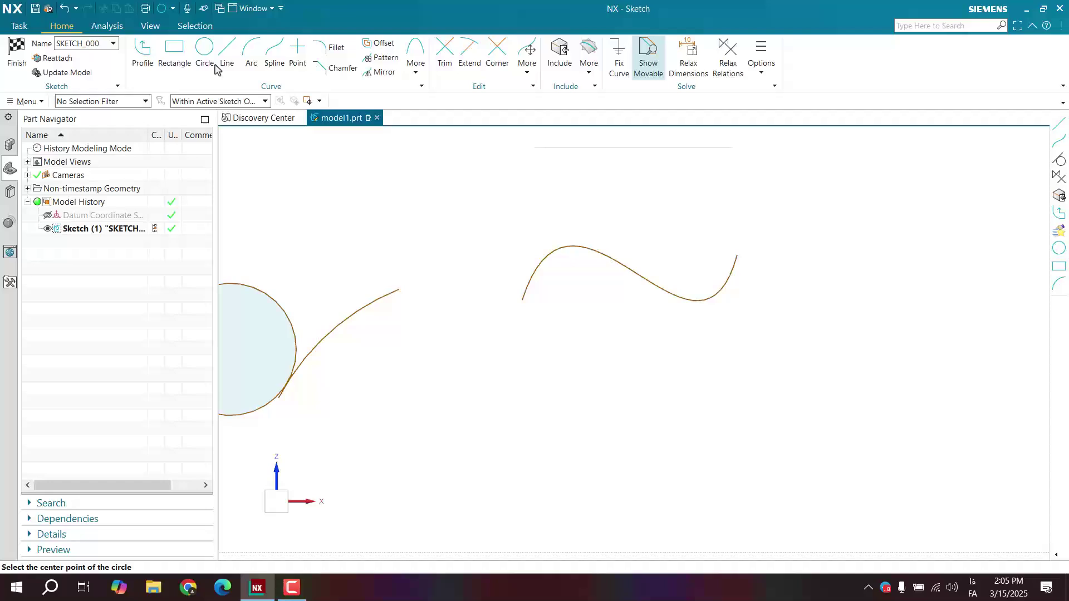
click(475, 389)
click(485, 301)
key(Escape)
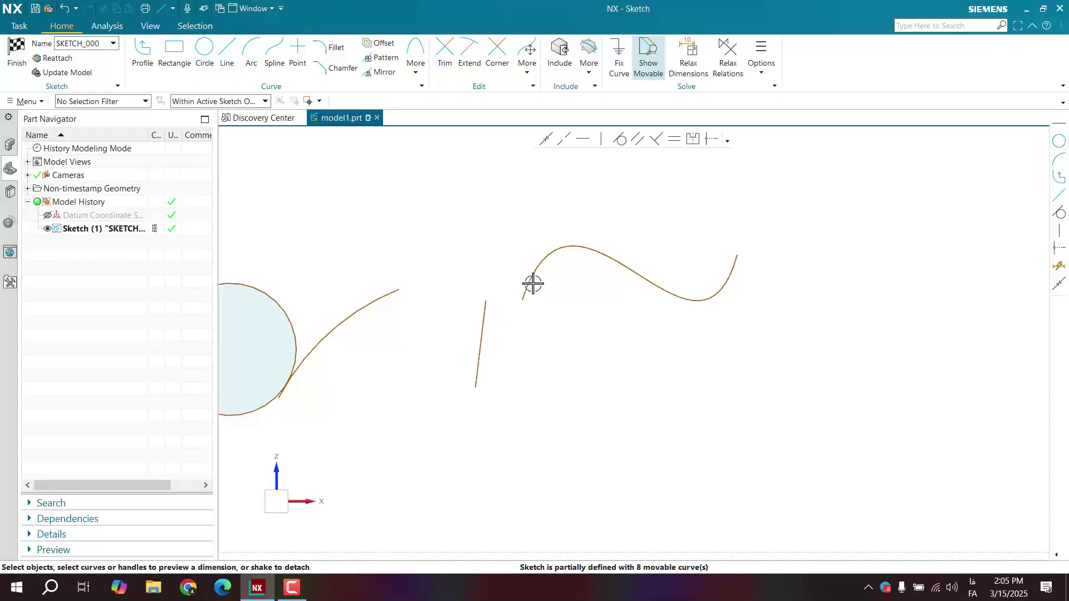
Move the spline's start point onto the steep line's upper end and make the spline tangent to that line
click(523, 301)
drag(515, 302, 486, 301)
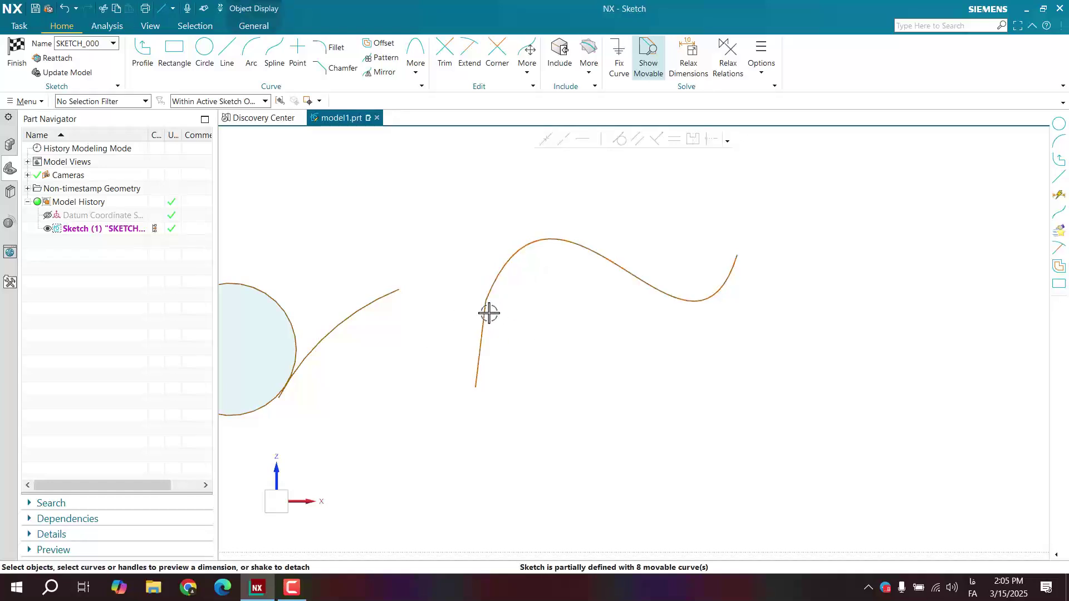
scroll(490, 291, up, 2)
click(494, 276)
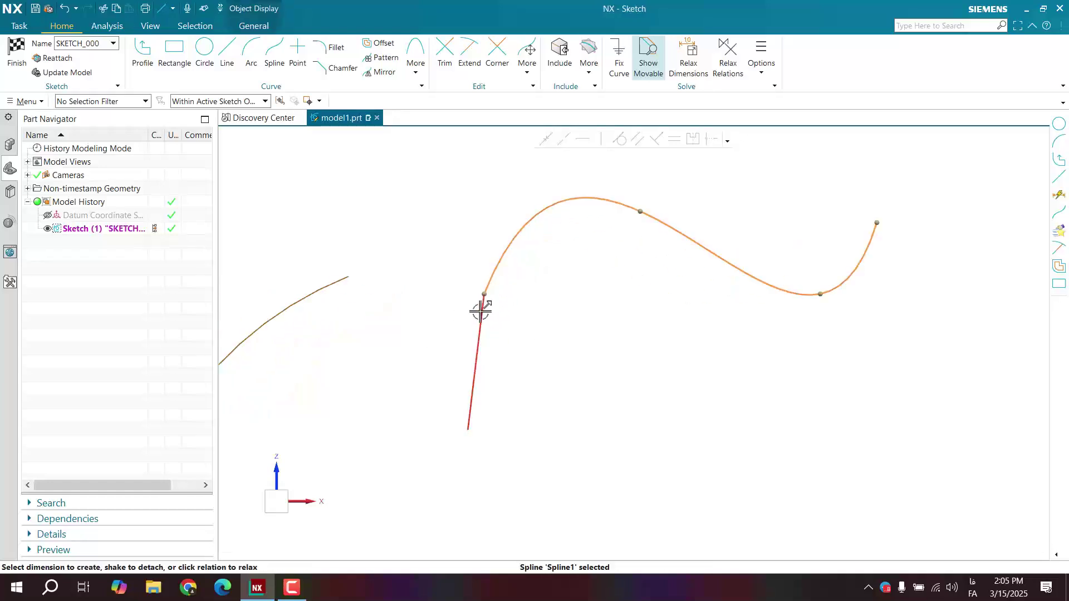
click(481, 305)
click(620, 140)
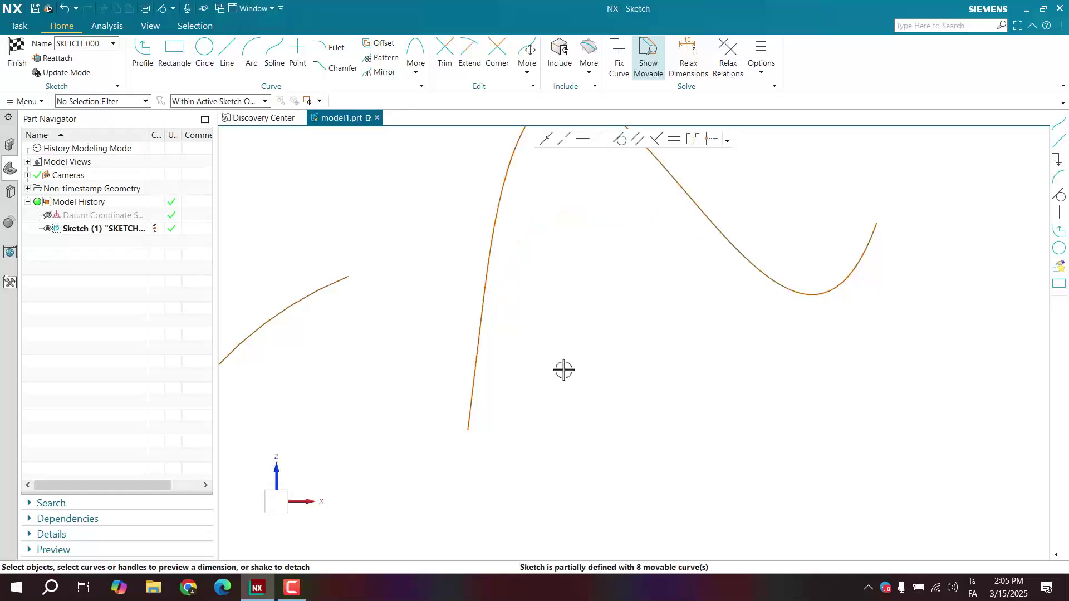
Shift the spline's second point down and slightly left to flatten its crest
scroll(563, 370, down, 2)
click(560, 217)
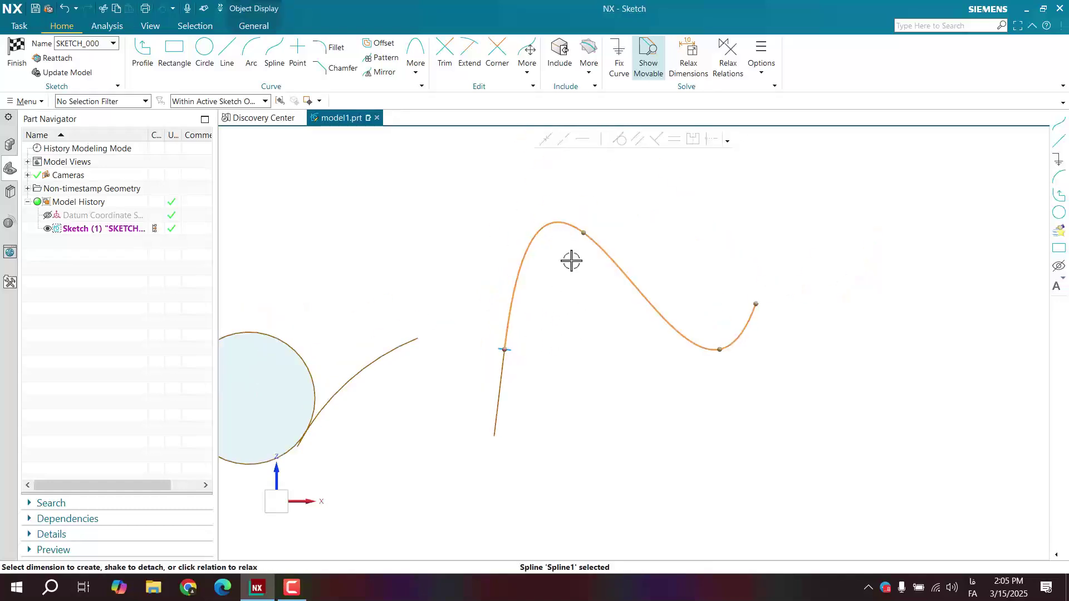
drag(580, 231, 559, 290)
click(584, 370)
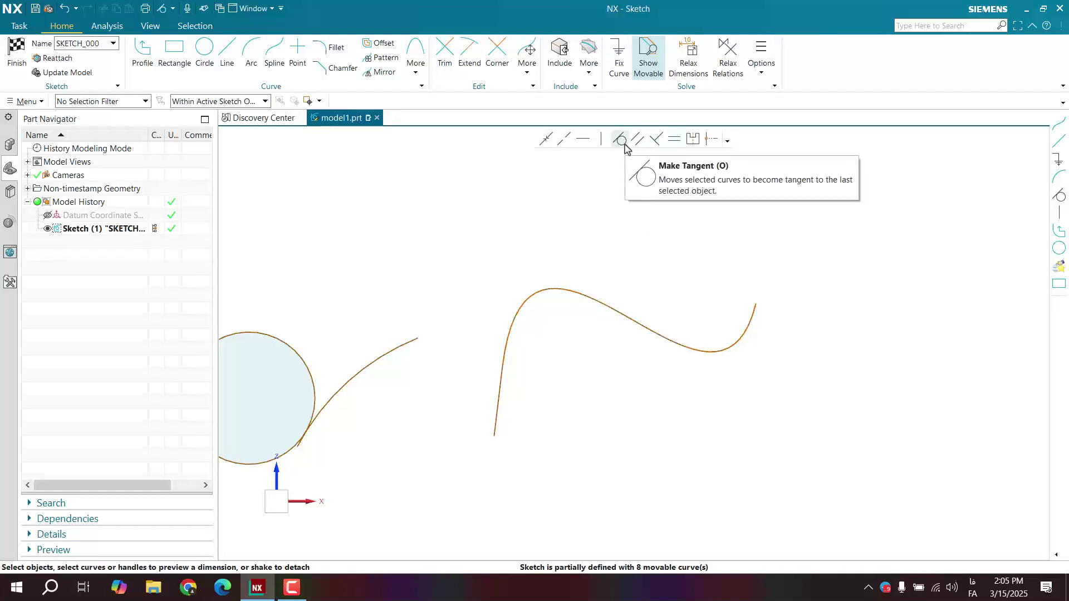
scroll(626, 334, down, 2)
scroll(629, 360, down, 2)
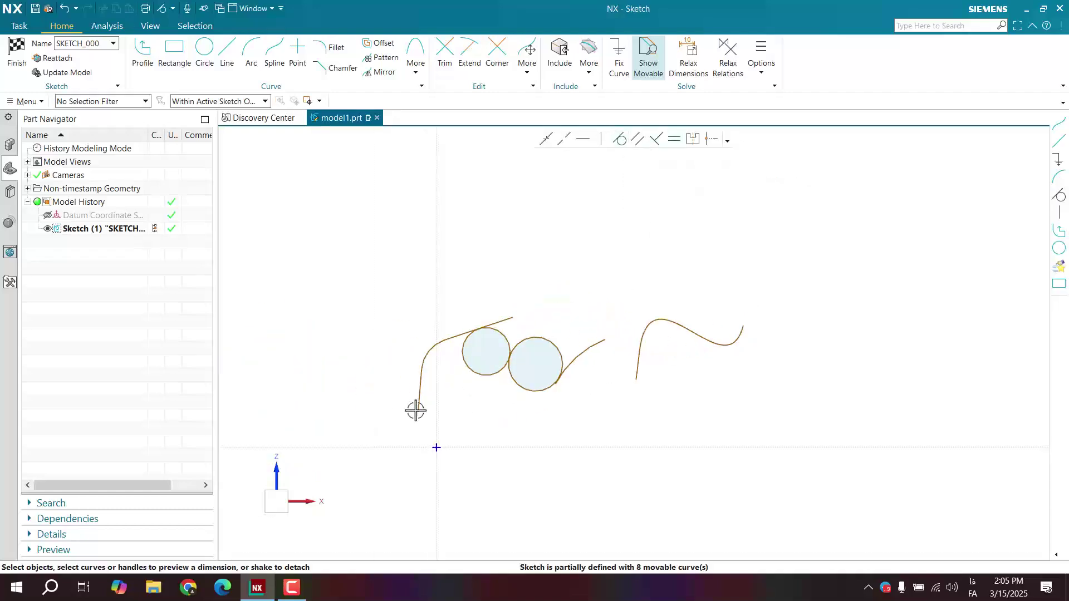
scroll(543, 397, up, 3)
shift+middle_drag(554, 420, 579, 396)
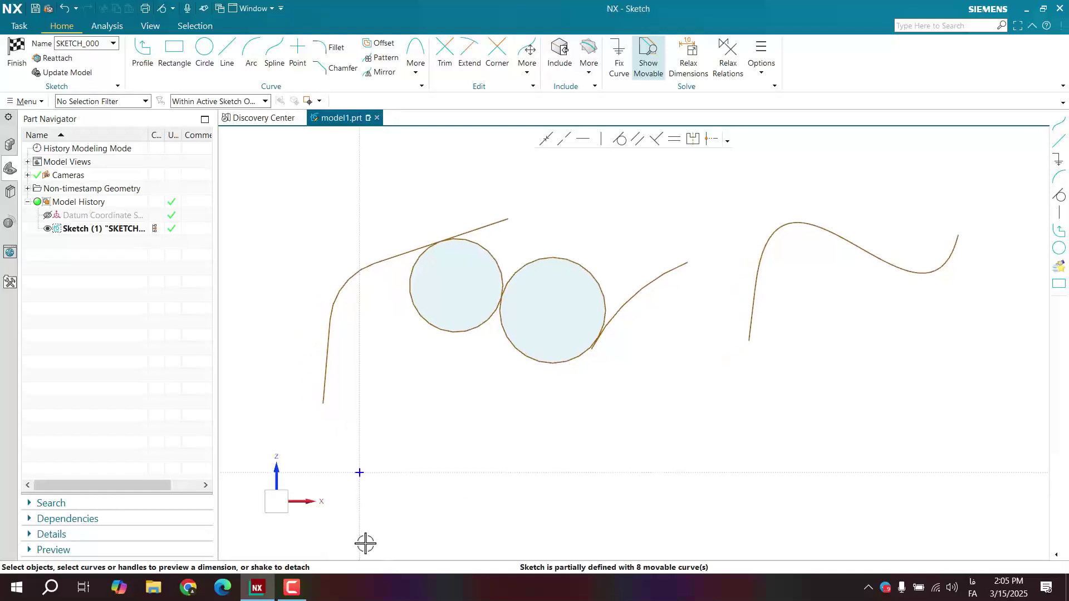